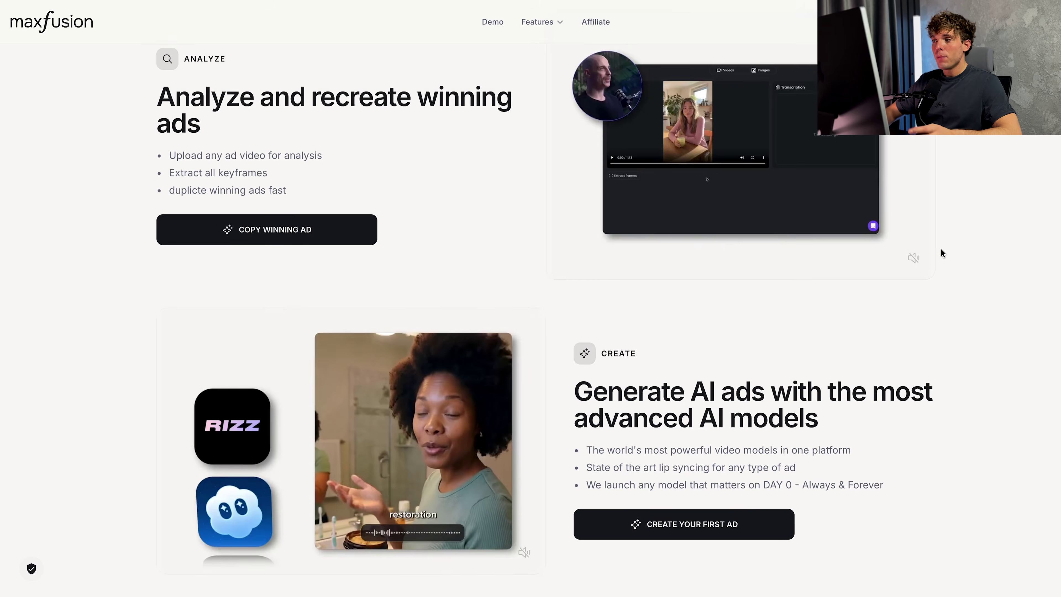
pyautogui.scroll(-10, 941, 253)
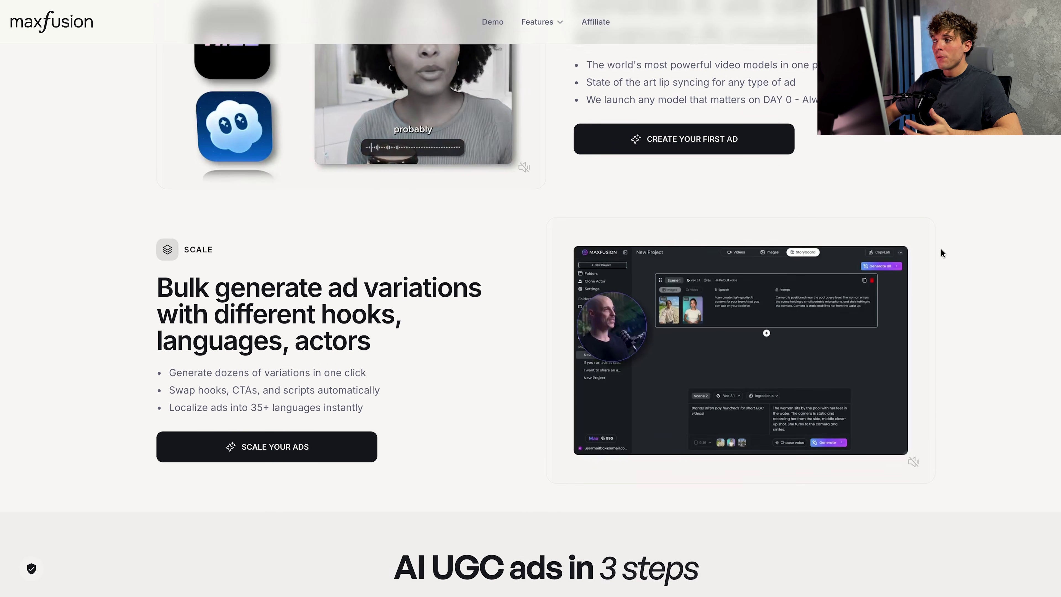
pyautogui.scroll(-8, 940, 248)
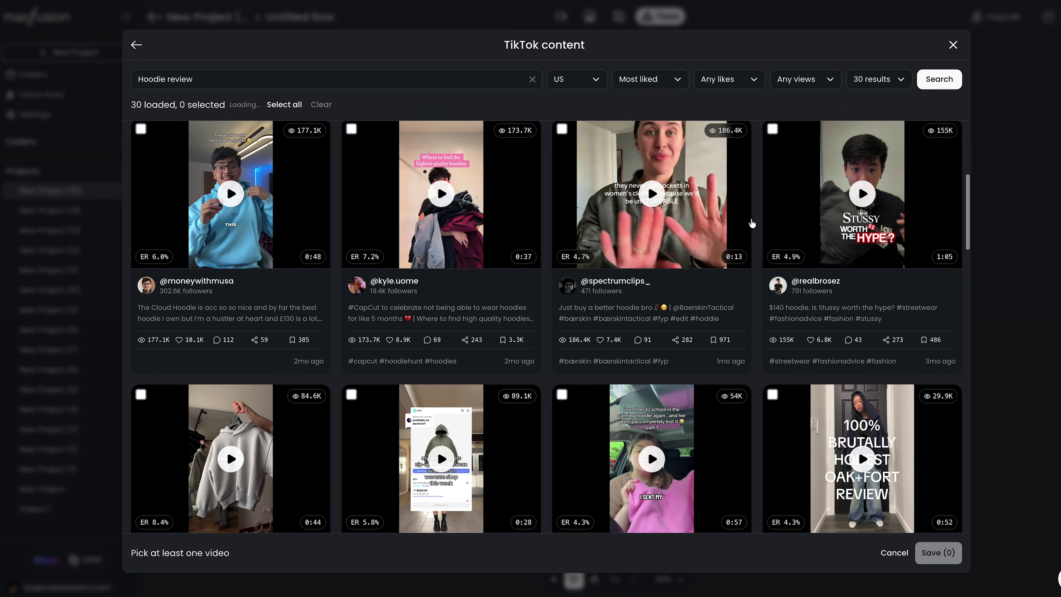
# - Pick the red Comfrt Clothing hoodie video from the TikTok results for "Hoodie review" and save it
pyautogui.scroll(-7, 751, 225)
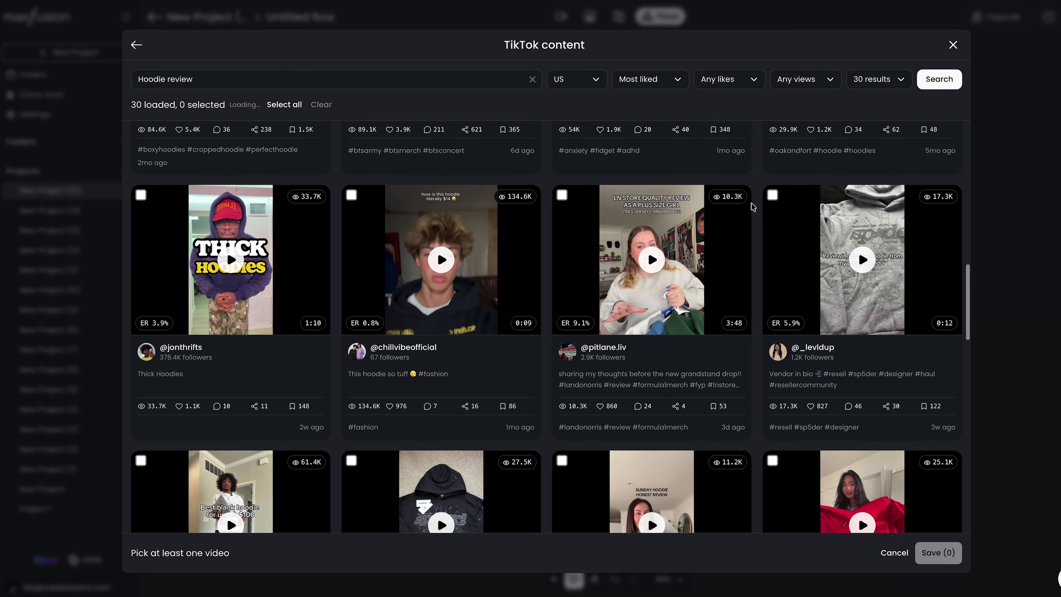
pyautogui.scroll(-1, 753, 207)
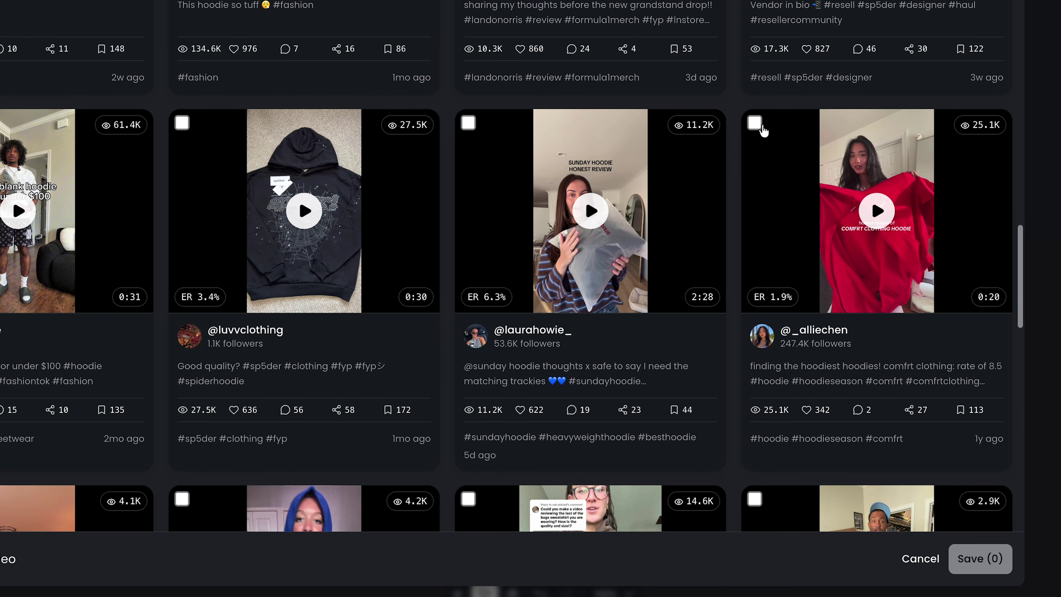
pyautogui.click(754, 123)
pyautogui.click(981, 558)
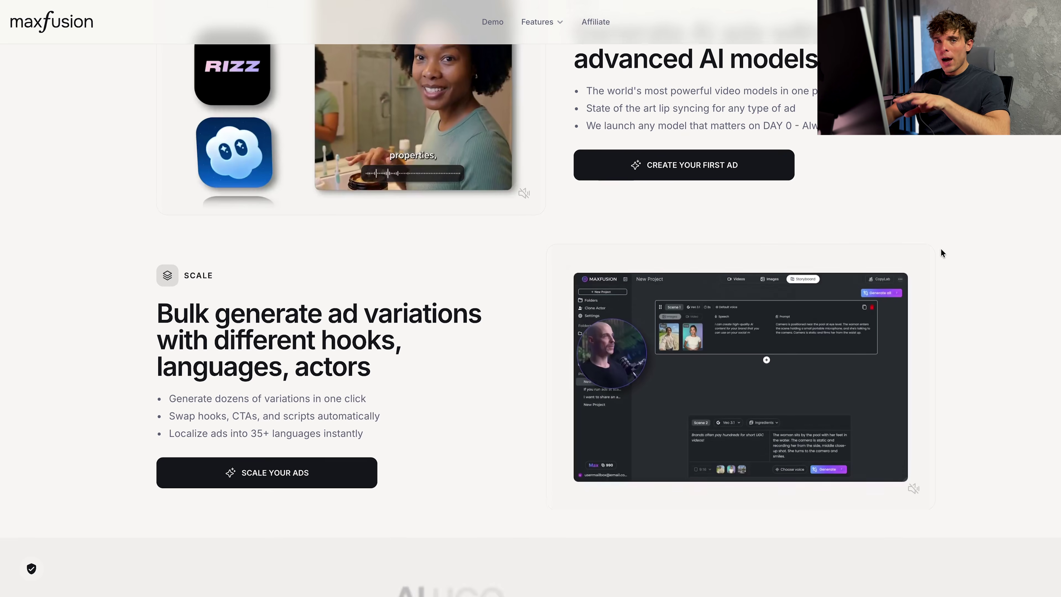
pyautogui.scroll(-2, 940, 248)
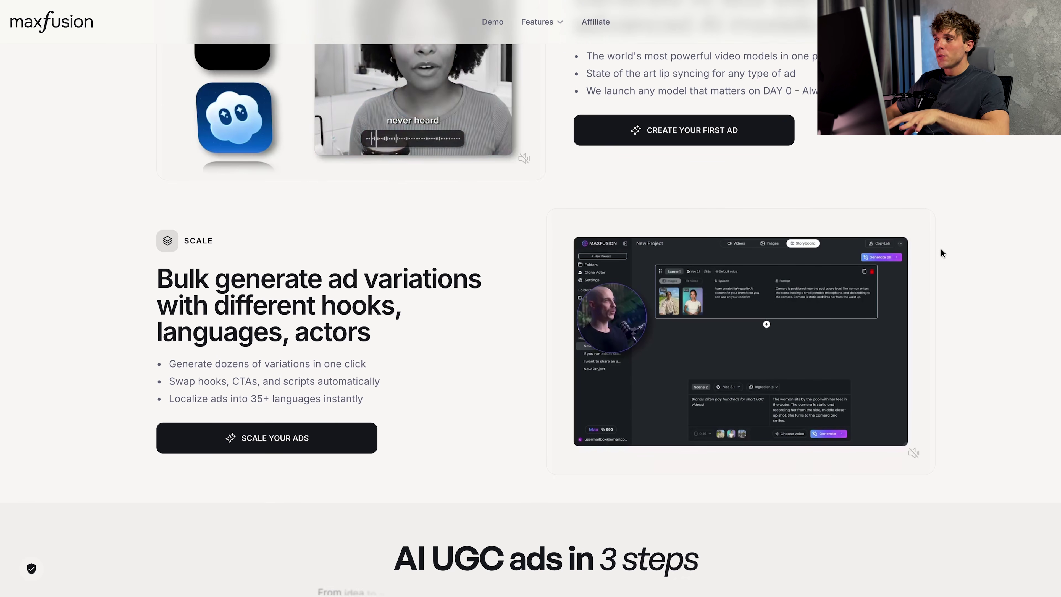
pyautogui.scroll(-8, 941, 249)
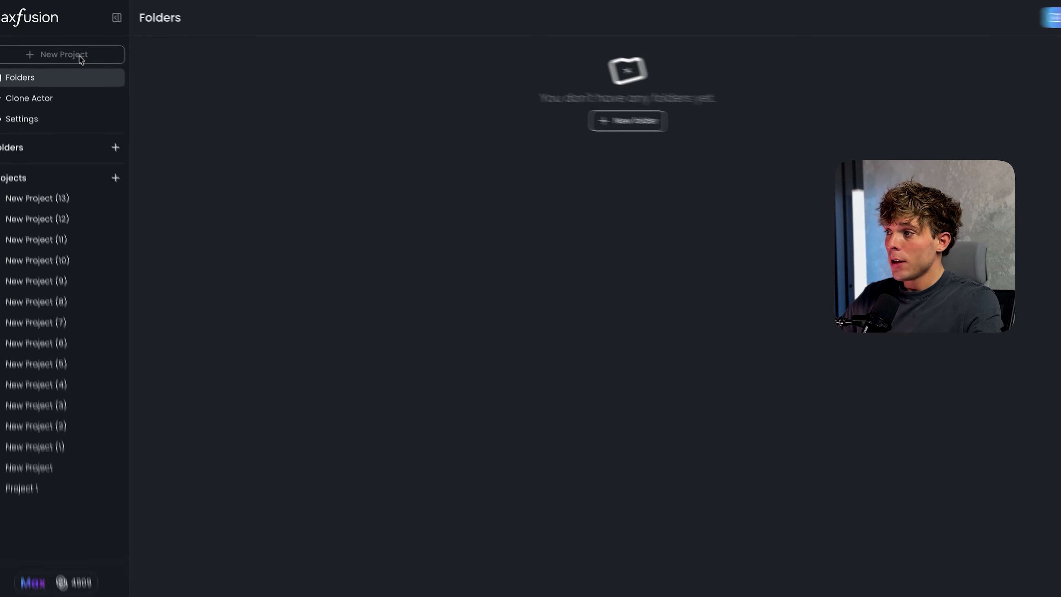
# - Create a new project and start a new flow in it
pyautogui.click(88, 52)
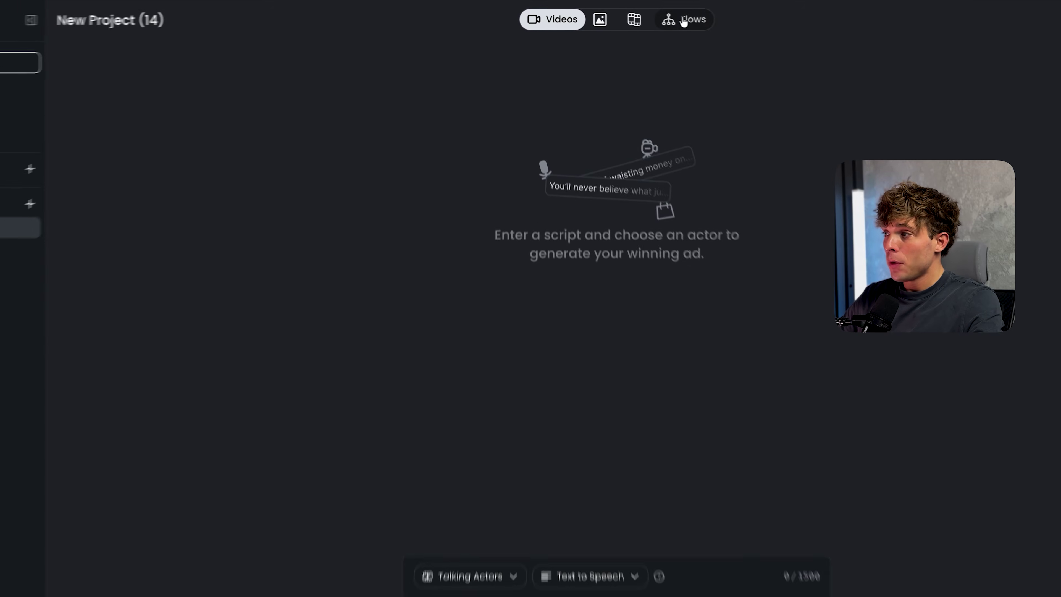
pyautogui.click(683, 21)
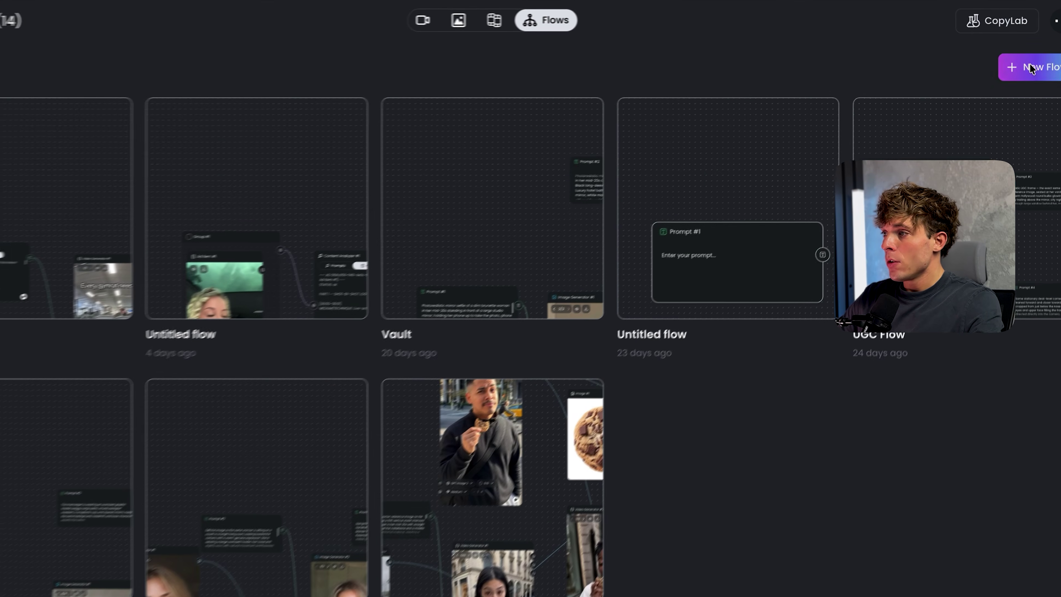
pyautogui.click(1031, 68)
# - Add the embroidered NYC Central Park sweater video to the flow from the US TikTok results for "sweater review"
pyautogui.click(540, 576)
pyautogui.moveTo(608, 543)
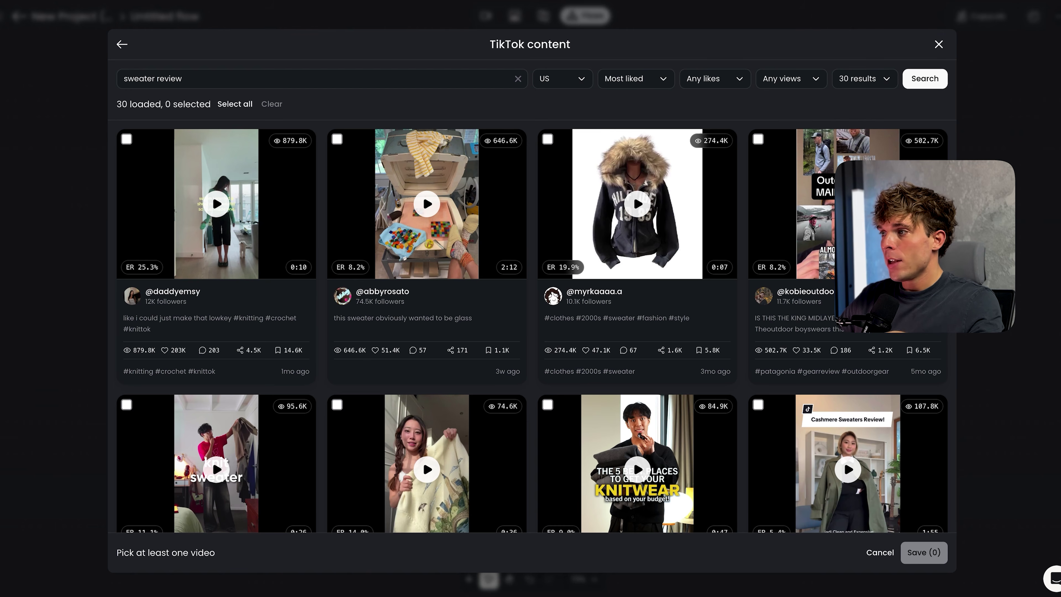
pyautogui.scroll(-2, 686, 182)
pyautogui.scroll(2, 685, 183)
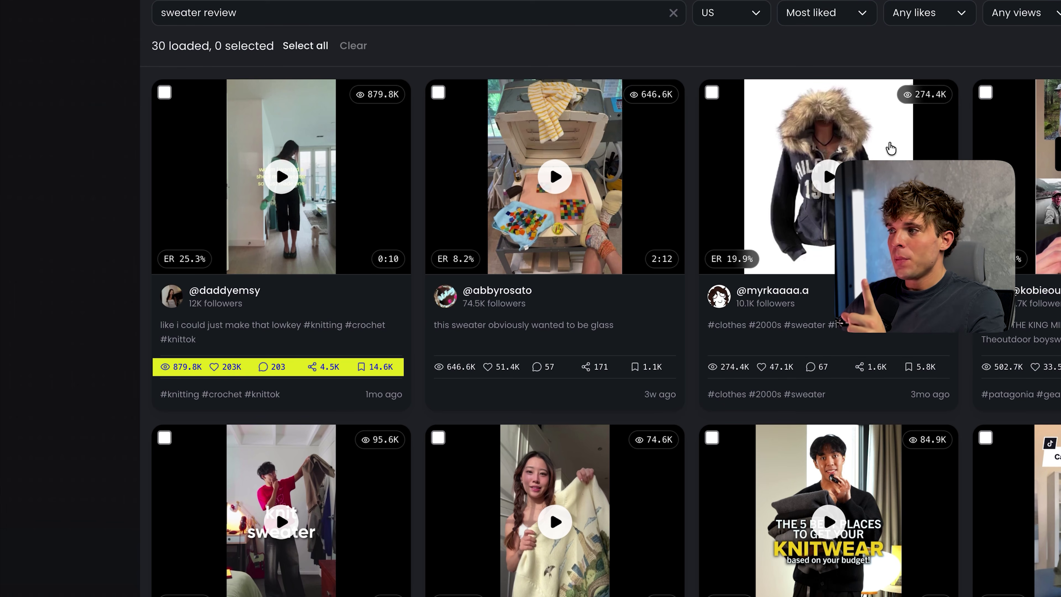
pyautogui.scroll(-4, 543, 334)
pyautogui.click(437, 438)
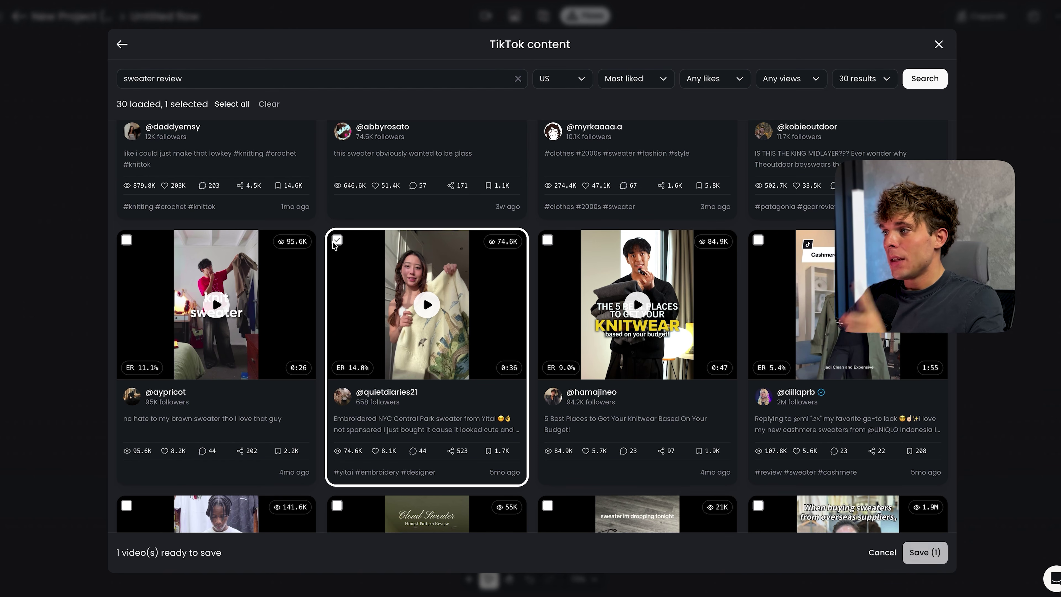
pyautogui.click(924, 553)
# - Add a Content Analyzer to the flow, connect the TikTok content group to it and run the analysis
pyautogui.click(450, 574)
pyautogui.moveTo(544, 551)
pyautogui.click(635, 589)
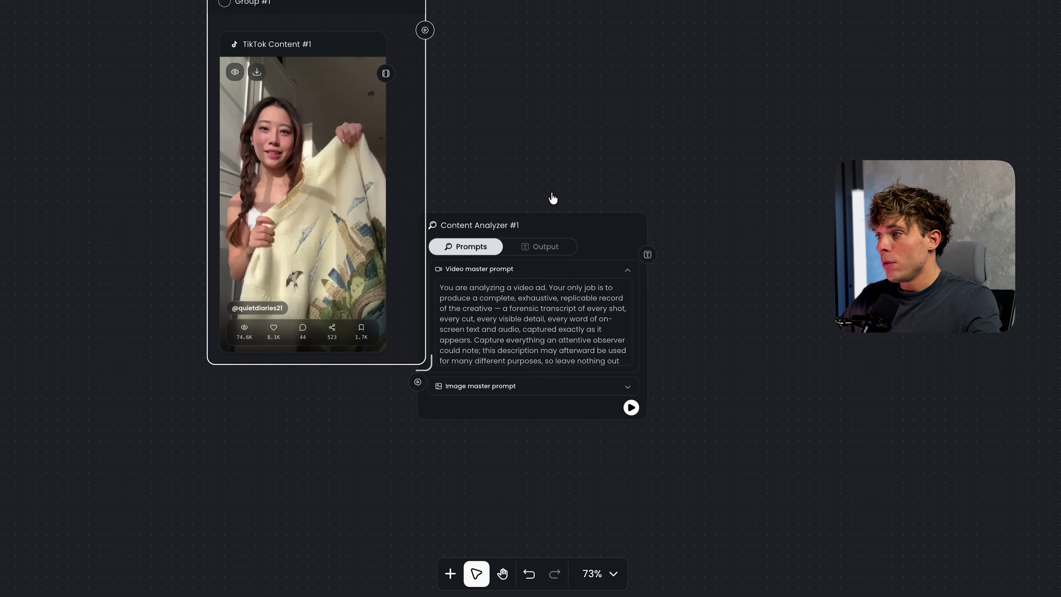
pyautogui.moveTo(425, 29); pyautogui.dragTo(438, 46)
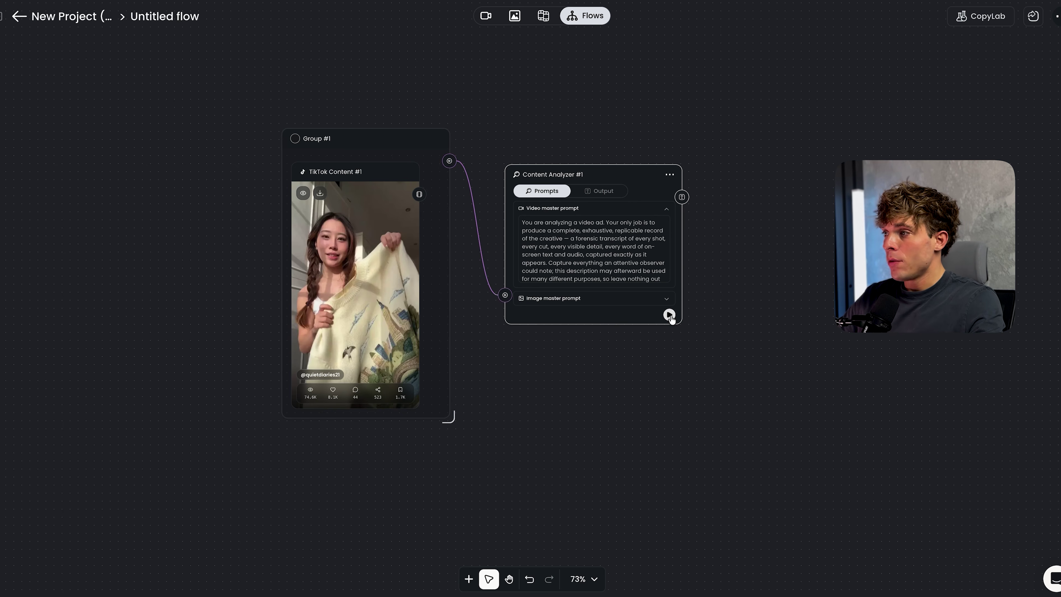
pyautogui.click(669, 315)
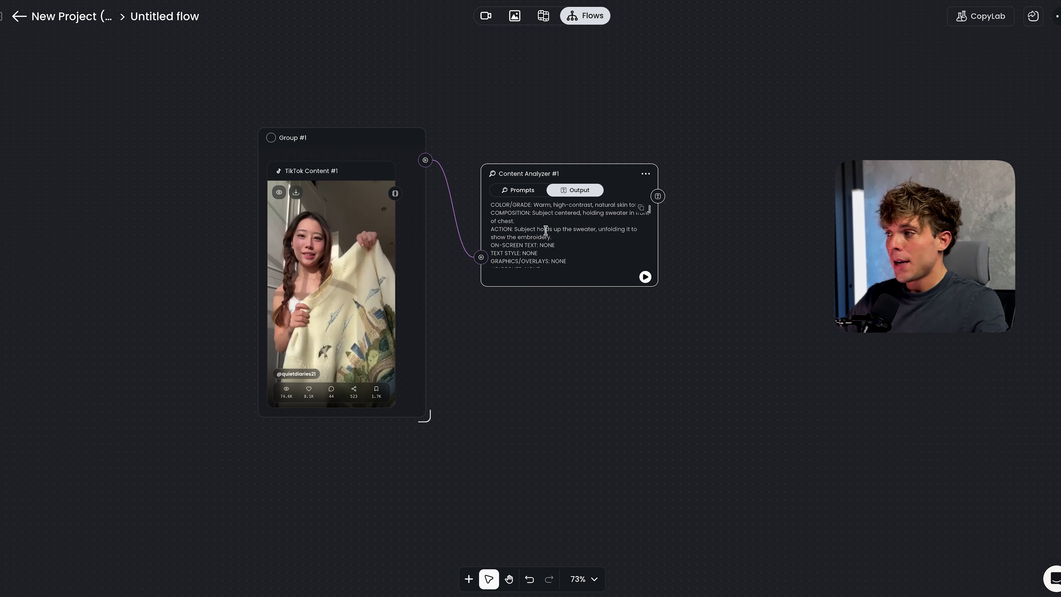
# - Add a video generator beside the Content Analyzer and connect the analyzer's text output to the generator's prompt input
pyautogui.click(469, 578)
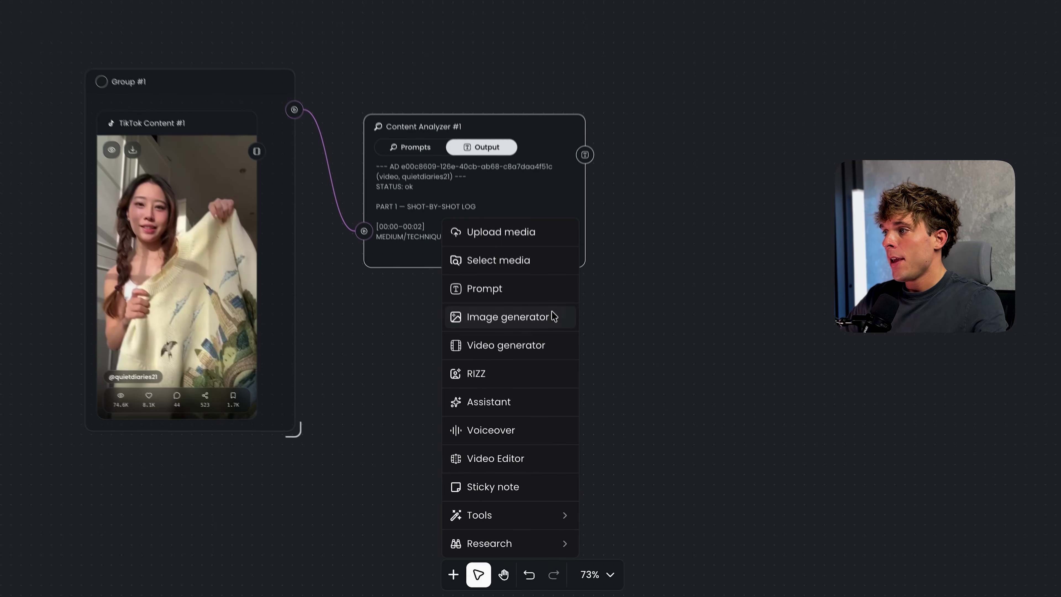
pyautogui.click(539, 381)
pyautogui.moveTo(587, 137); pyautogui.dragTo(634, 191)
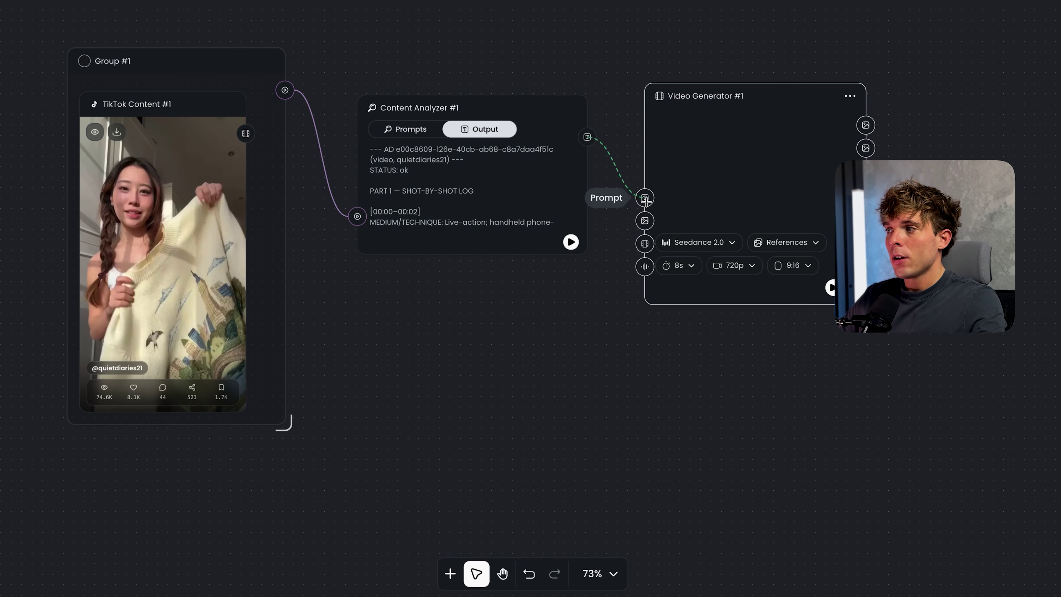
pyautogui.hscroll(3, 731, 247)
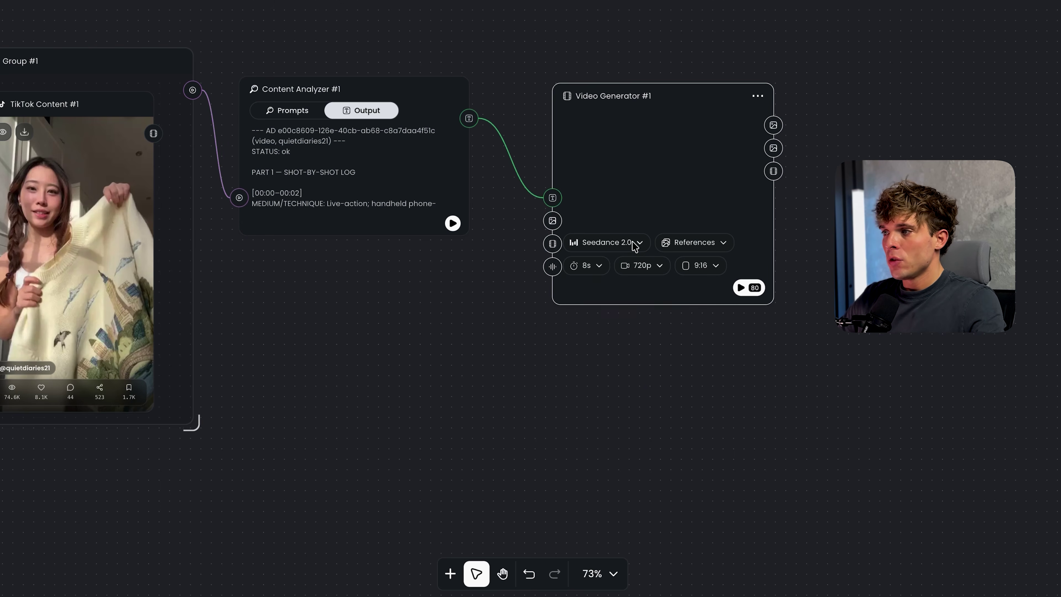
pyautogui.hscroll(3, 748, 268)
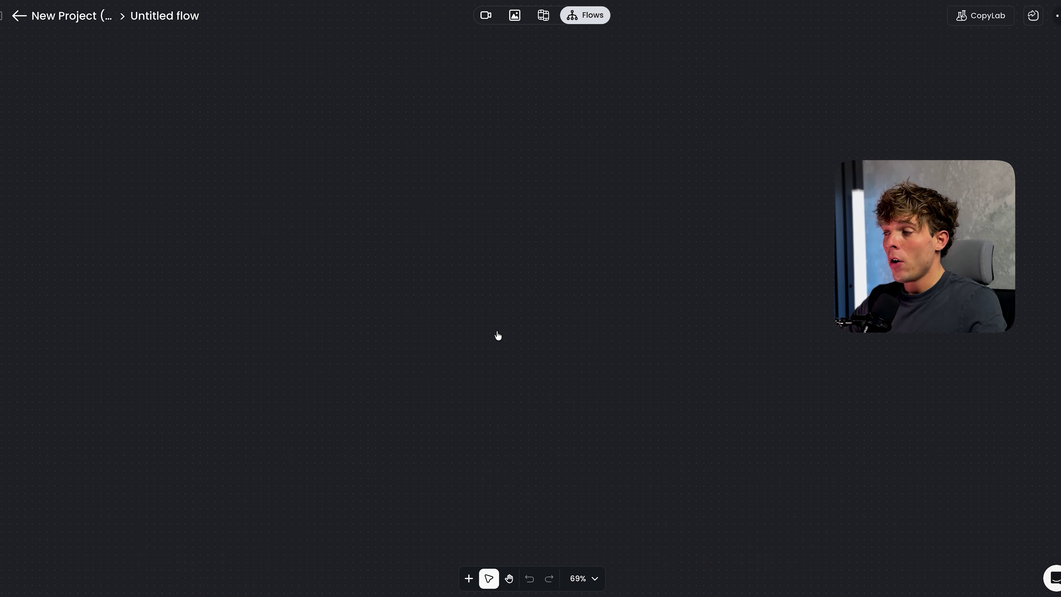
# - Search the Meta Ad Library by keyword for "electrolytes" among the longest-running US ads
pyautogui.click(649, 551)
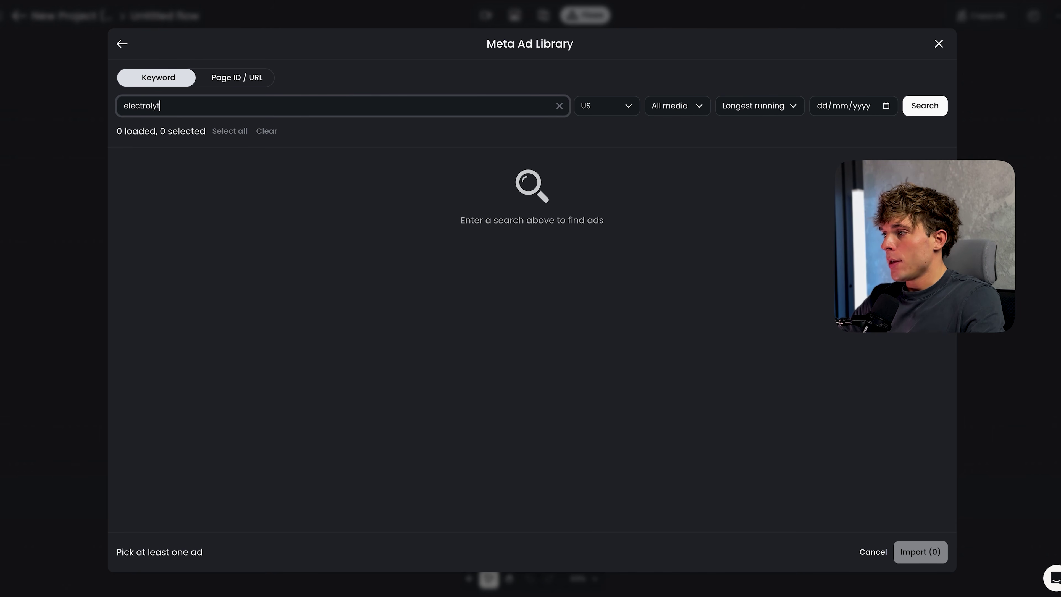
pyautogui.write('es')
pyautogui.press('Return')
# - Browse the electrolytes ads and import the "BOGO 60 Electrolytes" video ad by My Adventure to Fit Begins
pyautogui.scroll(-4, 607, 216)
pyautogui.scroll(-1, 607, 217)
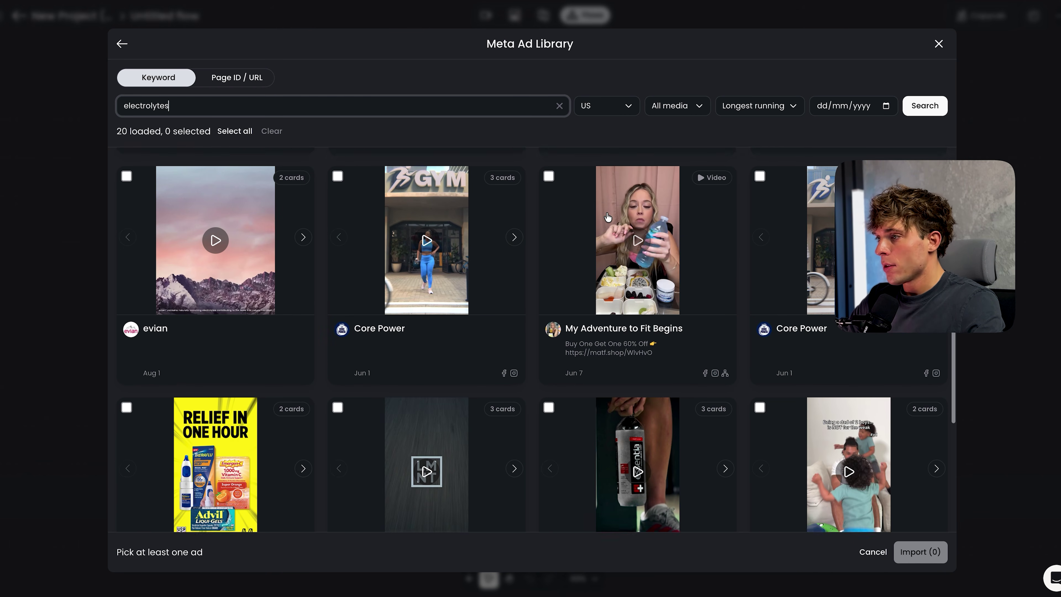
pyautogui.scroll(-10, 607, 216)
pyautogui.scroll(2, 585, 205)
pyautogui.scroll(-2, 561, 194)
pyautogui.scroll(4, 562, 194)
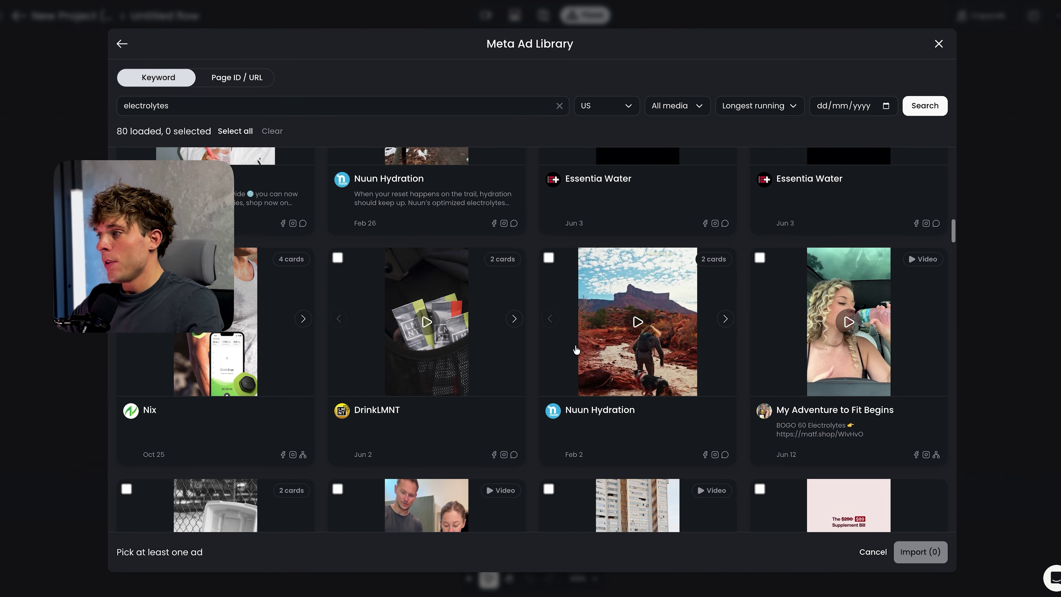
pyautogui.click(768, 276)
pyautogui.click(920, 551)
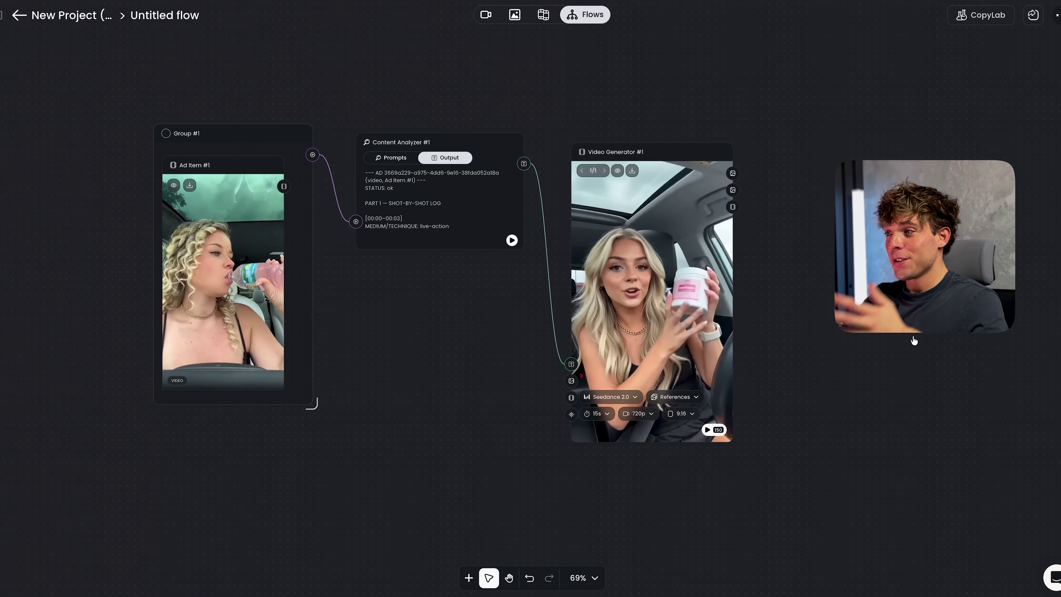
# - Play back the finished 15-second video in the video generator
pyautogui.hscroll(3, 805, 251)
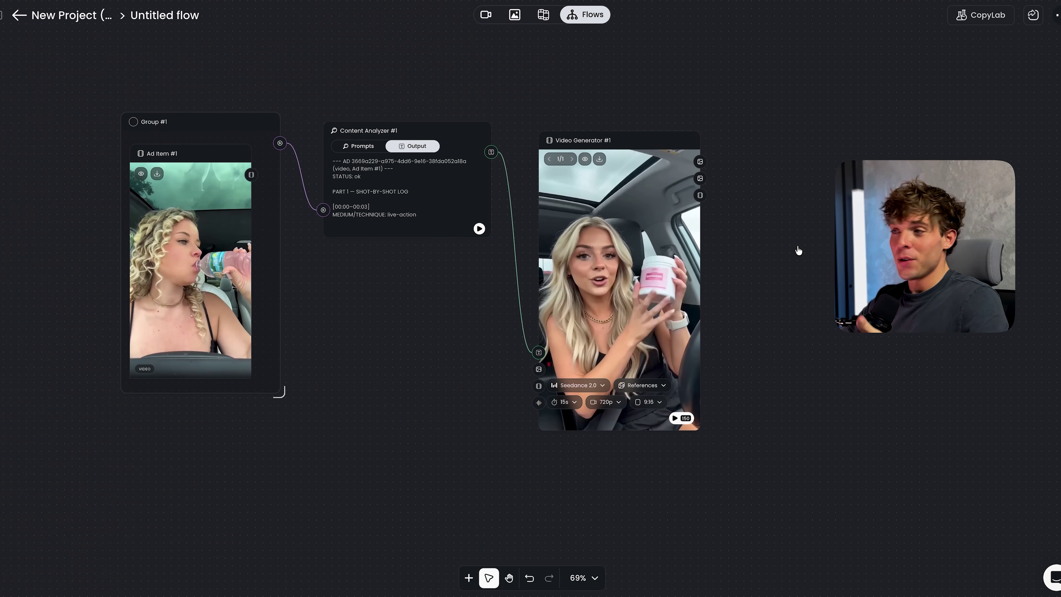
pyautogui.click(610, 295)
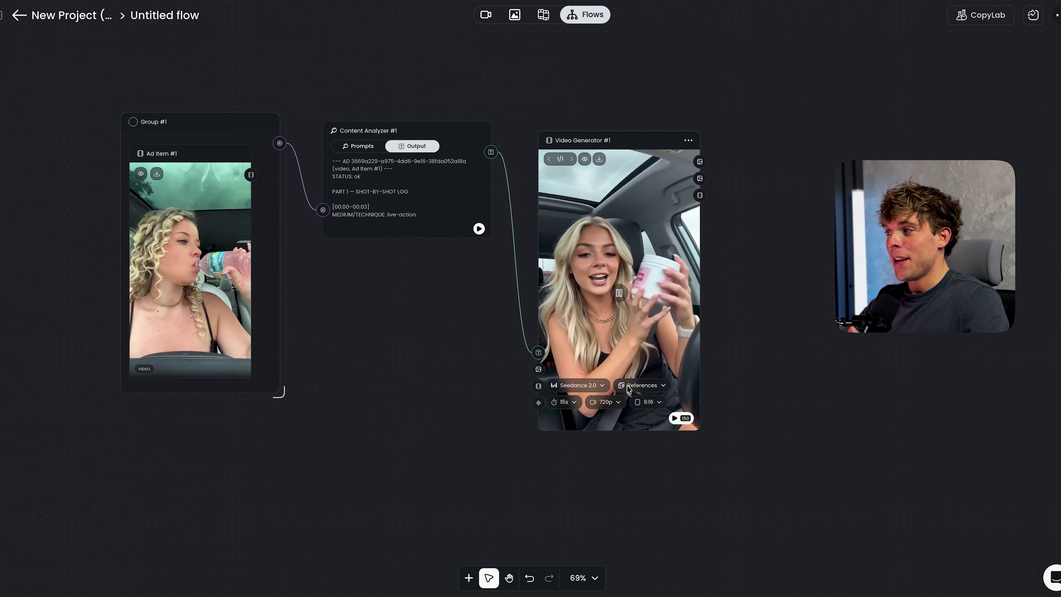
pyautogui.click(619, 295)
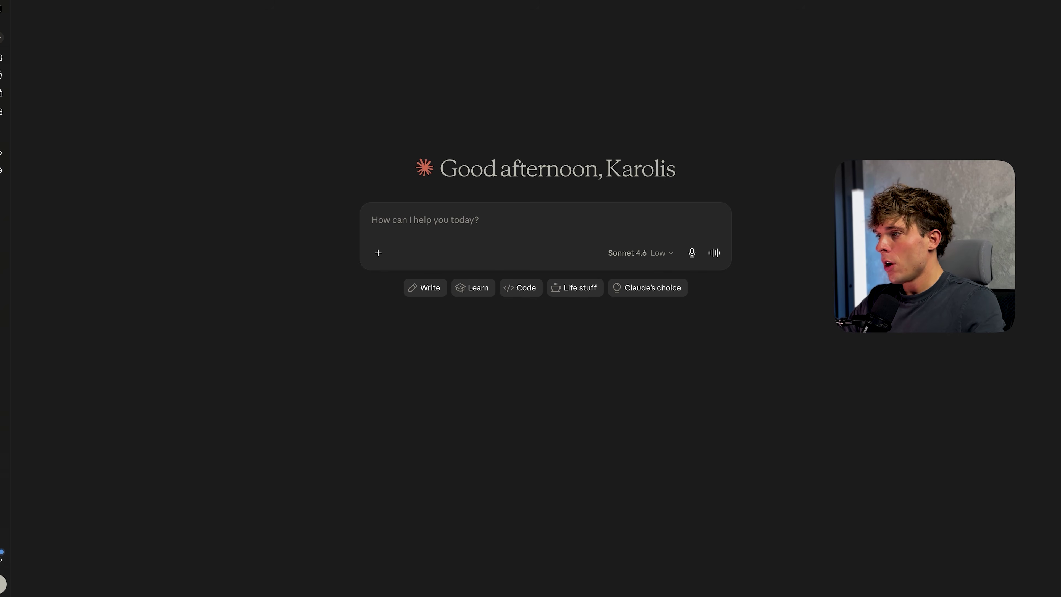
# - In Claude, replace the analyzer-output placeholder in the ad prompt template with the copied Content Analyzer output
pyautogui.click(762, 234)
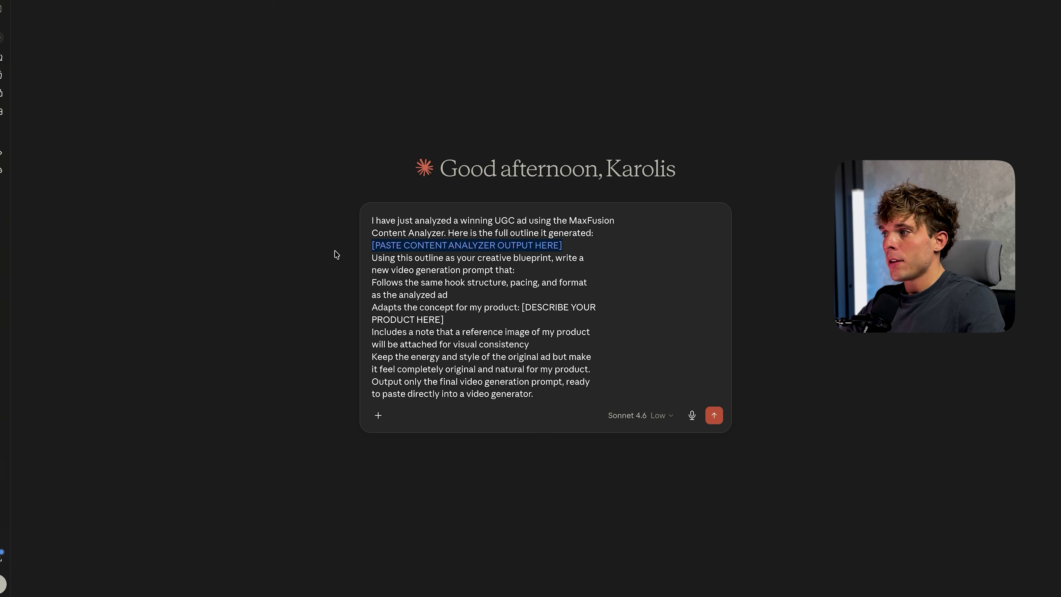
pyautogui.hotkey('ctrl', 'v')
pyautogui.scroll(-5, 338, 253)
# - Replace the product description placeholder with "Gym water bottle" and send the request
pyautogui.moveTo(444, 342); pyautogui.dragTo(523, 330)
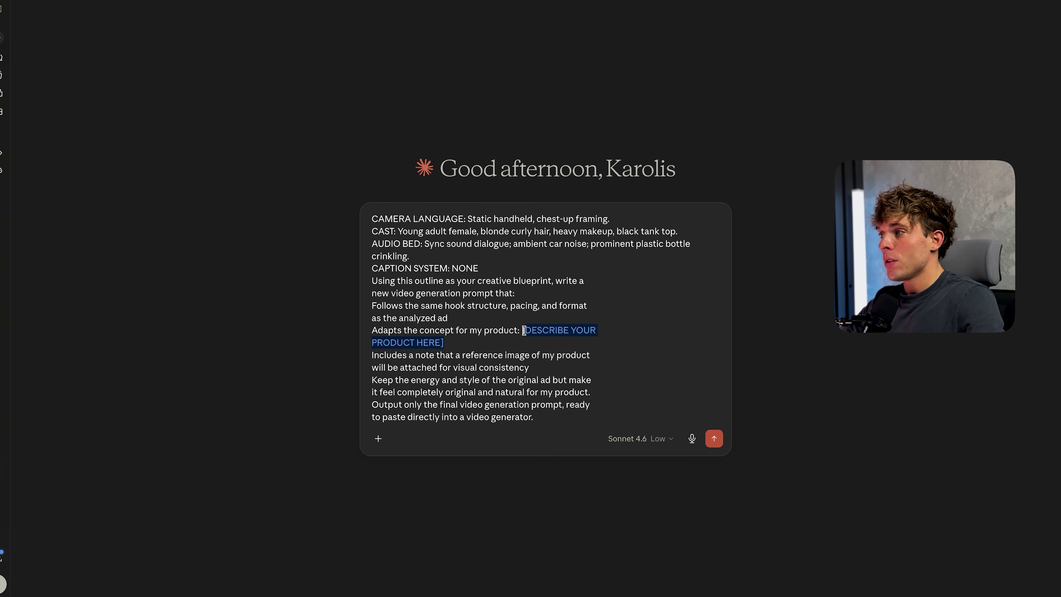
pyautogui.press('BackSpace')
pyautogui.press('BackSpace')
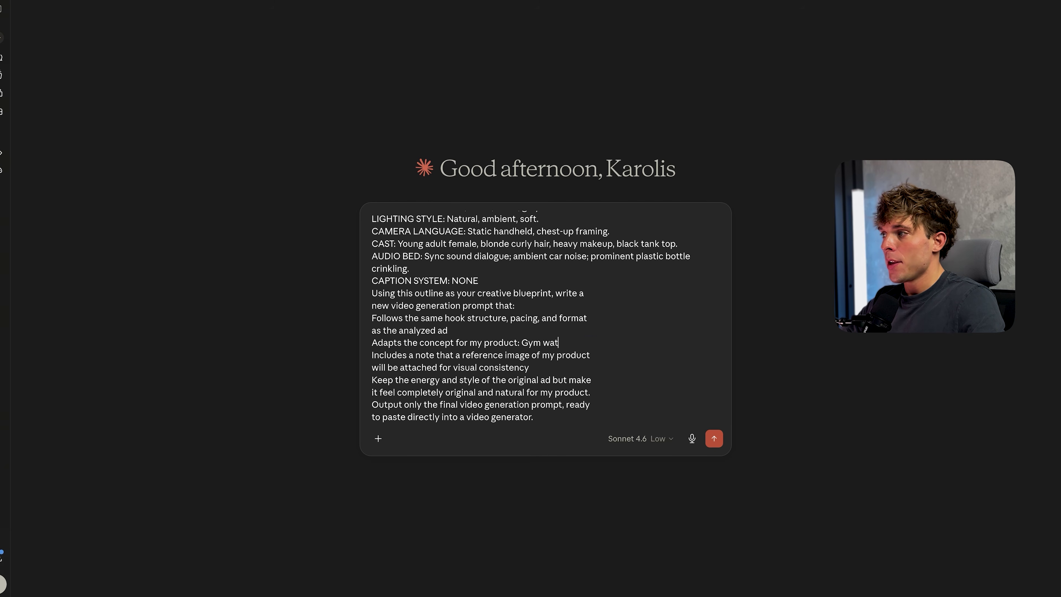
pyautogui.write('Gym wat')
pyautogui.press('Return')
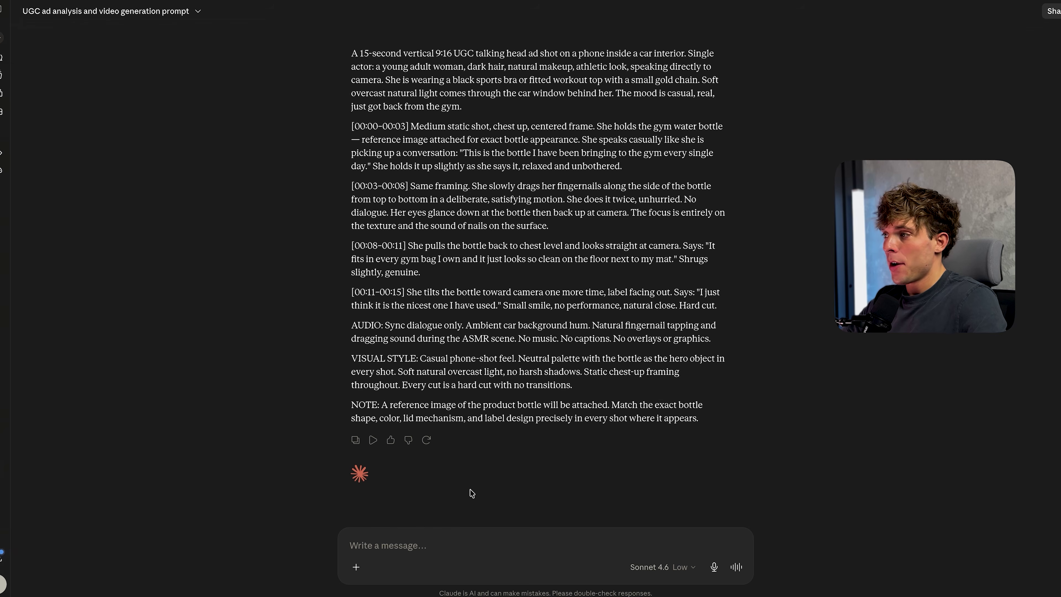
# - Copy the generated video prompt from the reply and add an empty prompt node to the MaxFusion flow
pyautogui.click(355, 440)
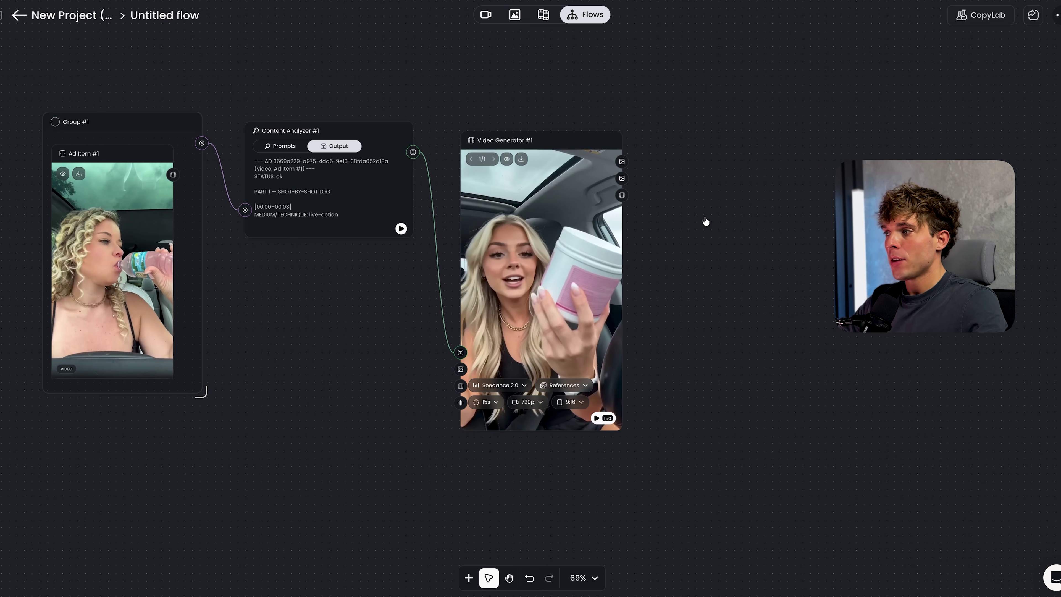
pyautogui.click(467, 577)
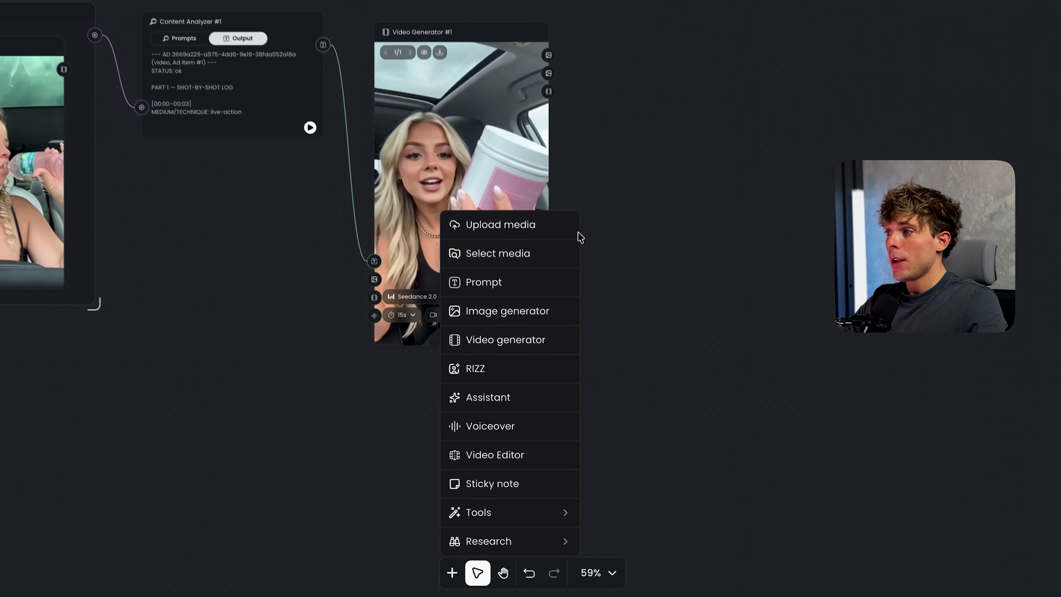
pyautogui.click(520, 348)
# - Add a second video generator beside the prompt node and upload an image to the flow
pyautogui.click(451, 572)
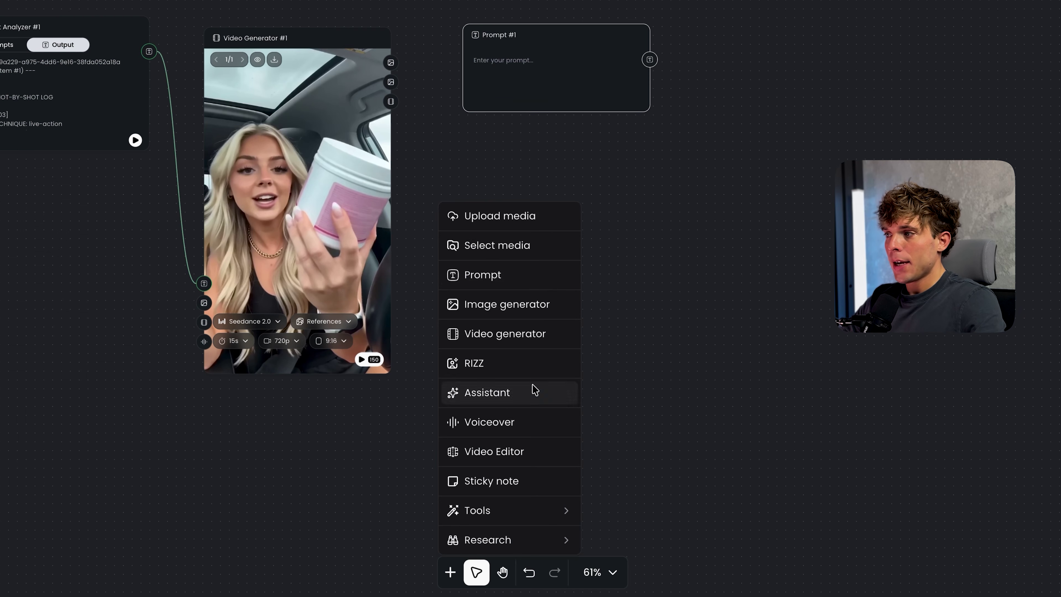
pyautogui.click(534, 334)
pyautogui.moveTo(564, 206); pyautogui.dragTo(805, 87)
pyautogui.hscroll(2, 627, 334)
pyautogui.click(450, 572)
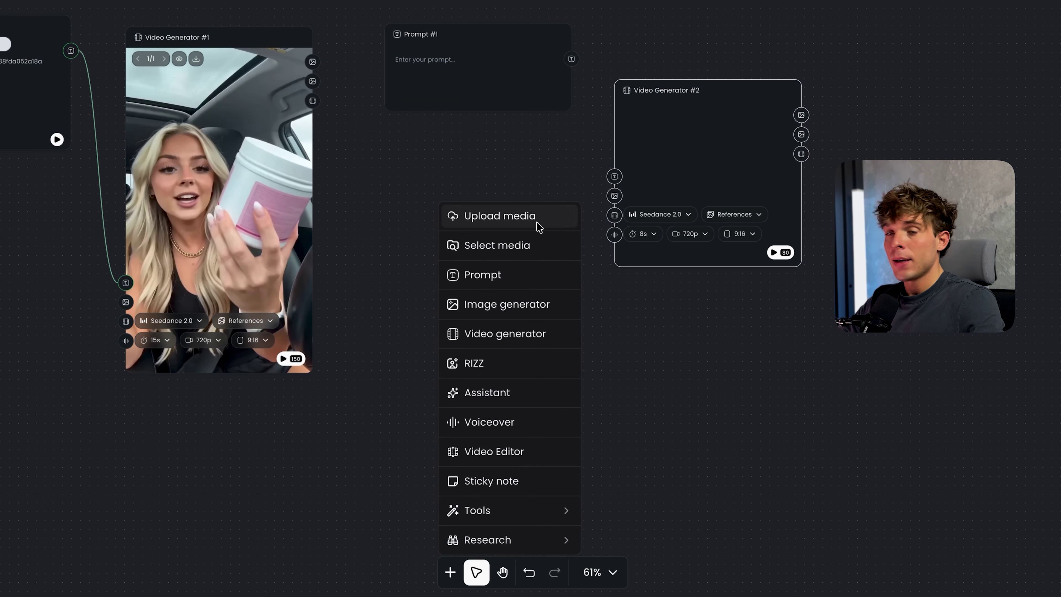
pyautogui.click(538, 226)
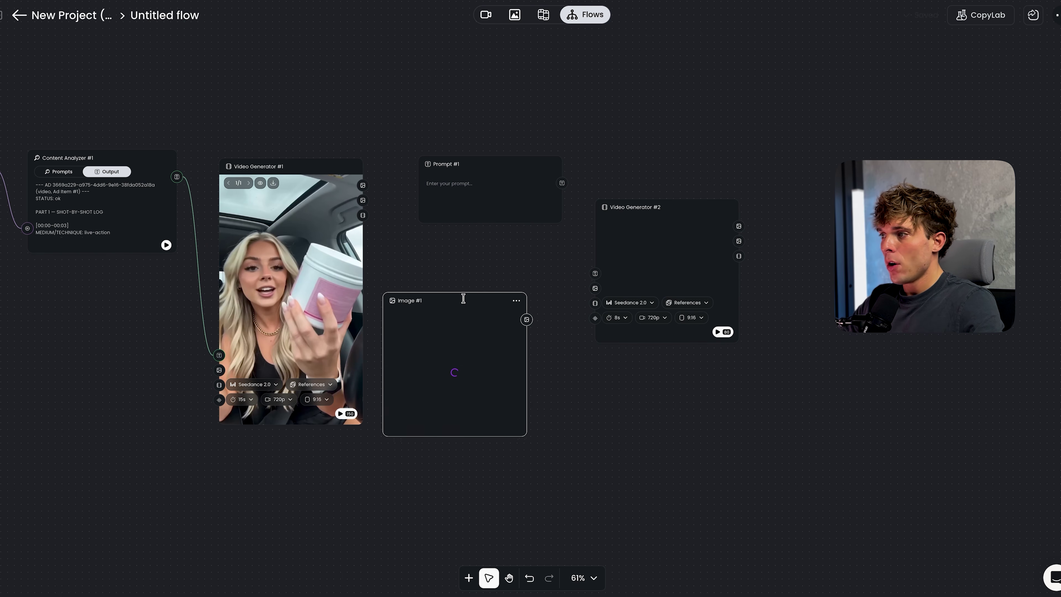
# - Fill Prompt #1 with the generated 15-second UGC ad prompt and connect it and the bottle image to Video Generator #2
pyautogui.moveTo(463, 297); pyautogui.dragTo(485, 273)
pyautogui.click(465, 197)
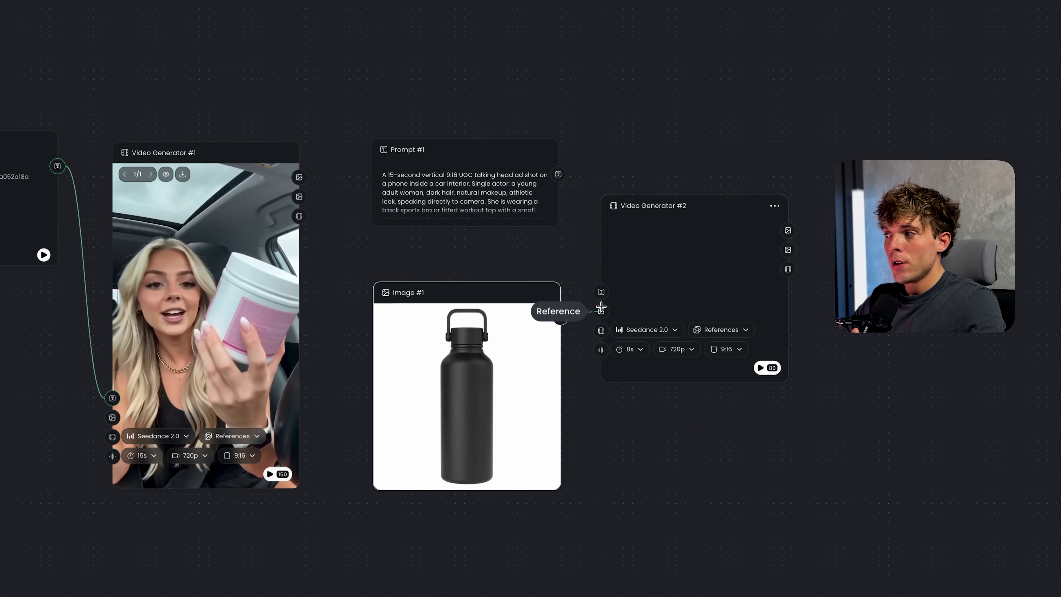
pyautogui.moveTo(558, 173); pyautogui.dragTo(600, 292)
pyautogui.click(672, 330)
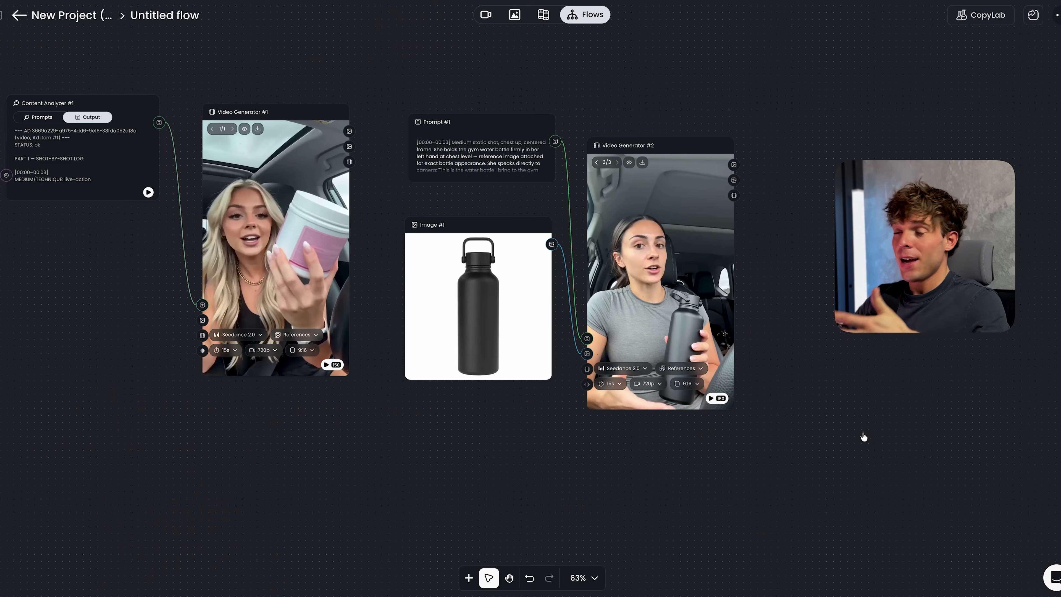
# - Compare the source ad and earlier video with the finished water bottle video by playing the result in Video Generator #2
pyautogui.hscroll(-5, 862, 434)
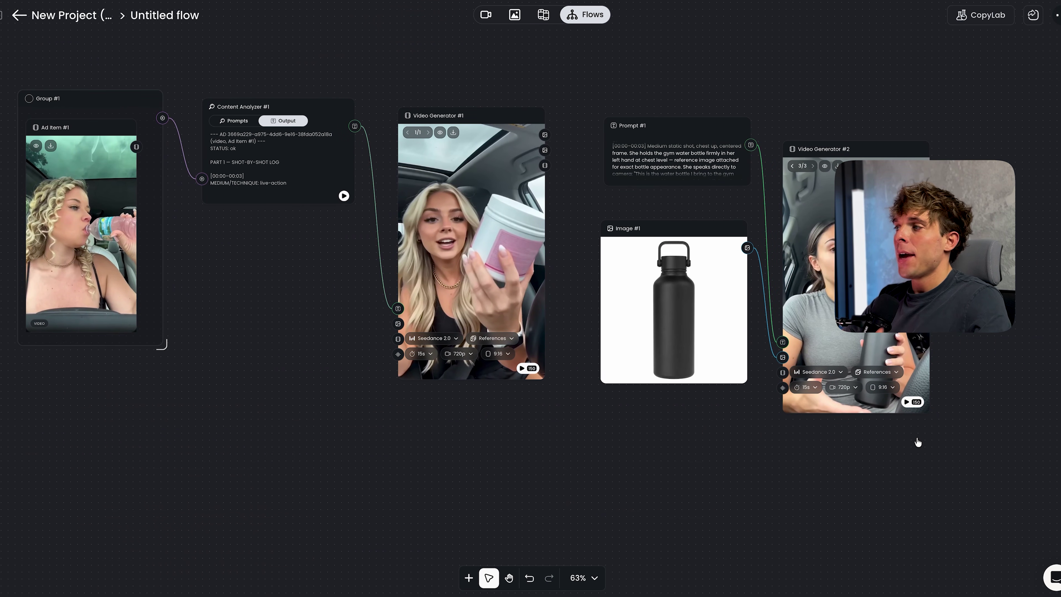
pyautogui.hscroll(1, 917, 442)
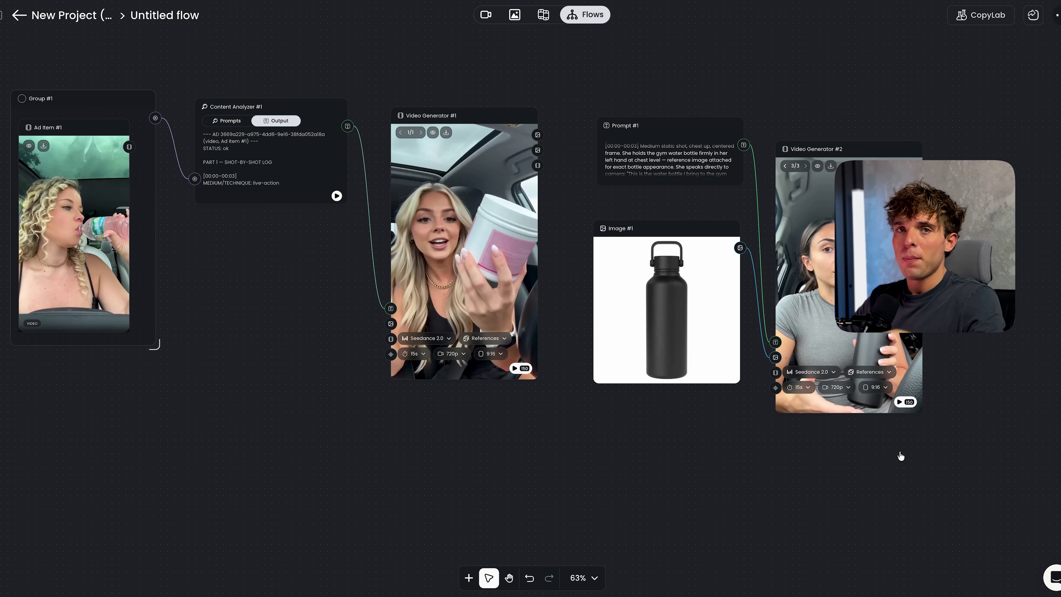
pyautogui.hscroll(5, 898, 457)
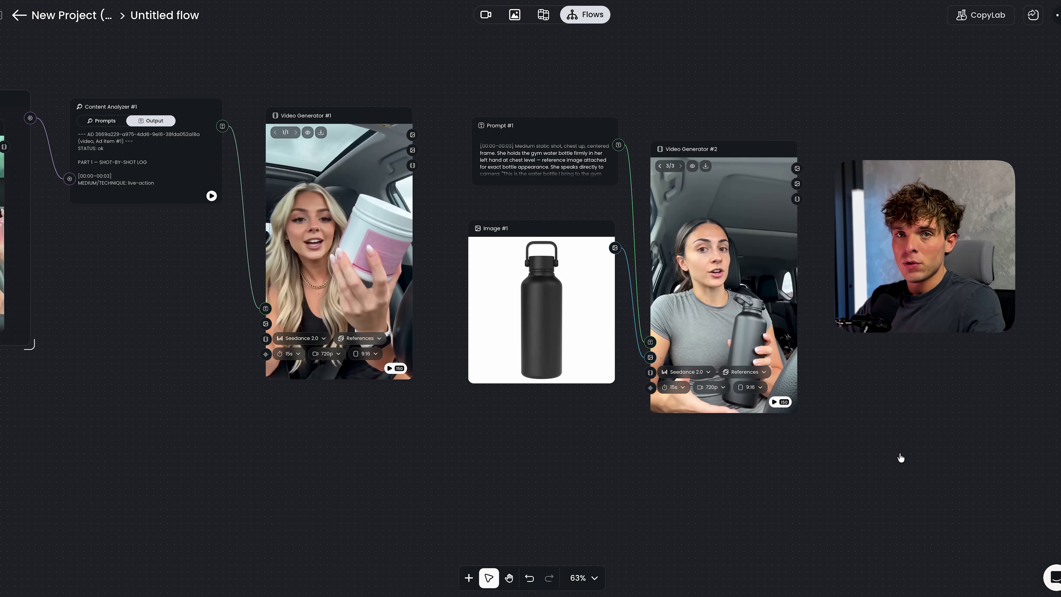
pyautogui.scroll(1, 887, 449)
pyautogui.hscroll(1, 884, 443)
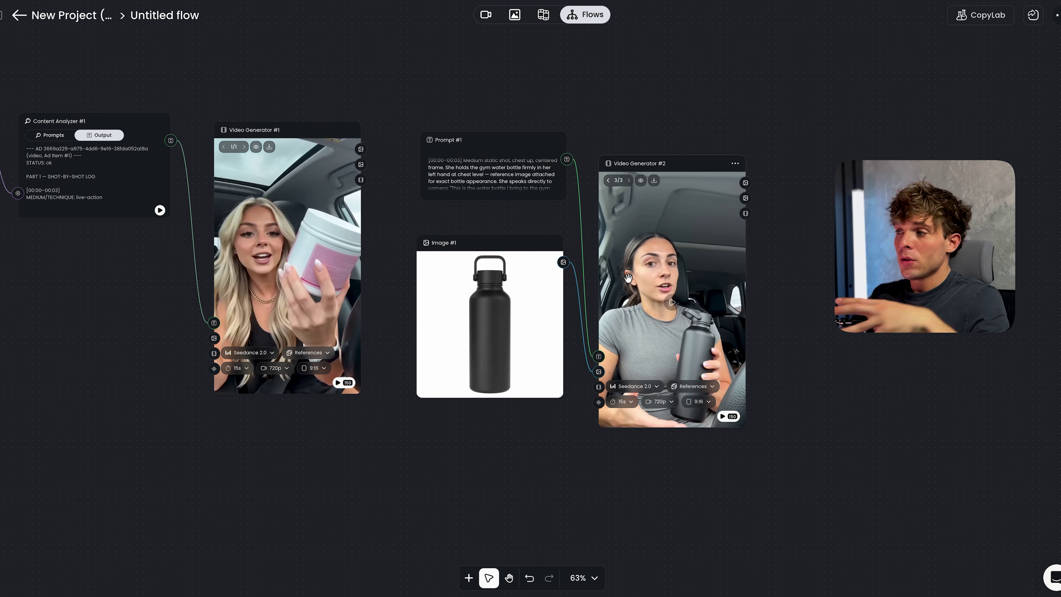
pyautogui.click(672, 303)
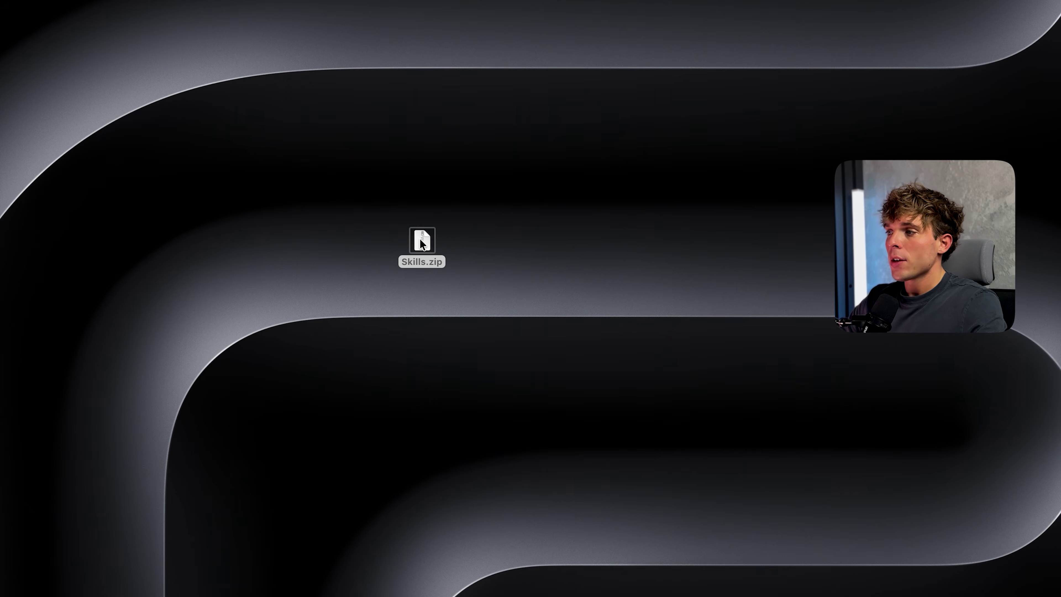
# - Unpack Skills.zip and upload the ugc-decoder and ugc-builder skills to the personal skills in Claude
pyautogui.doubleClick(420, 239)
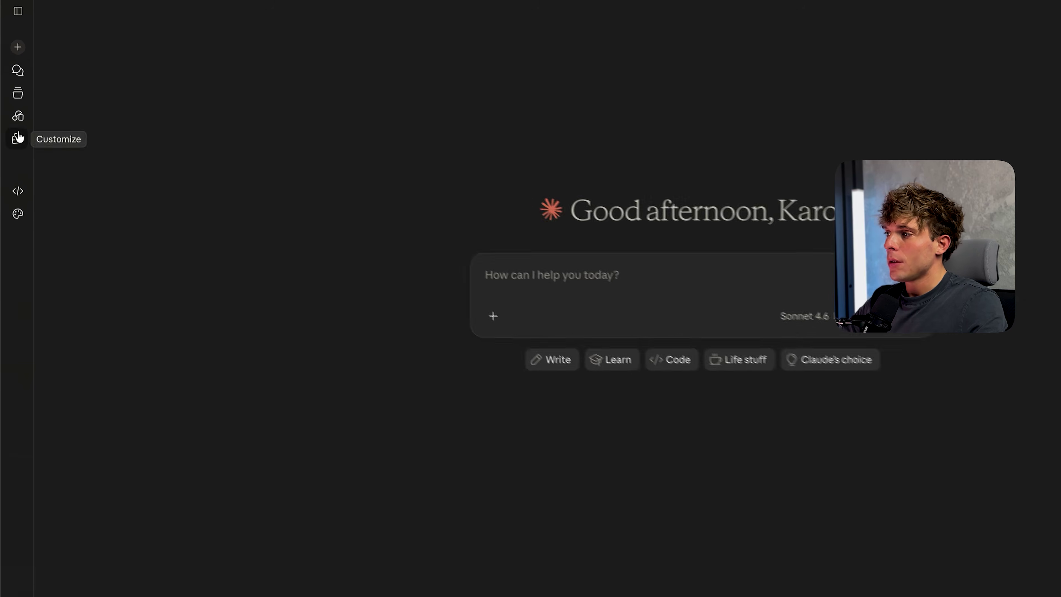
pyautogui.click(17, 137)
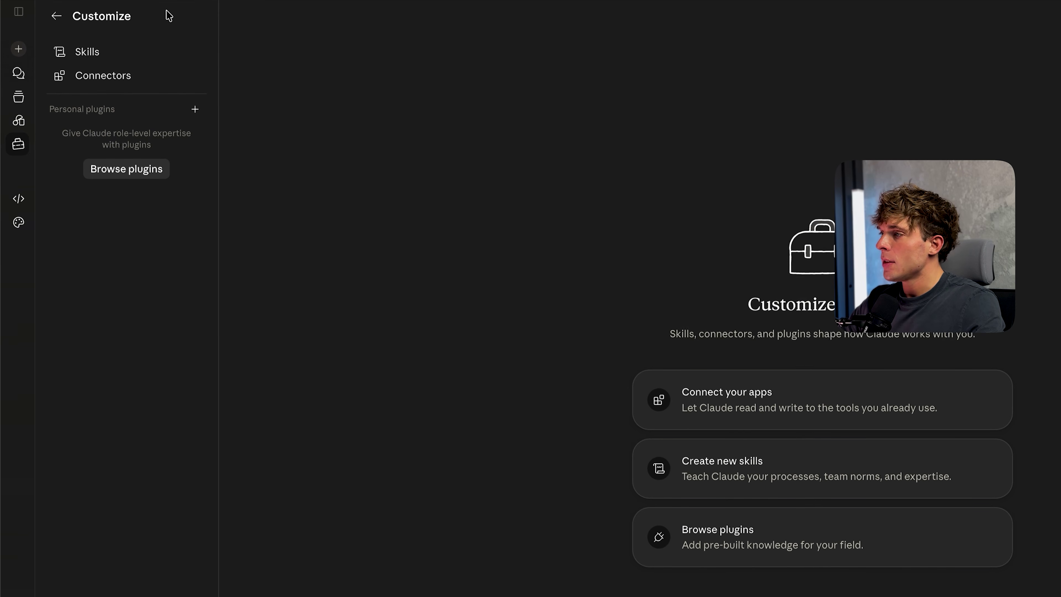
pyautogui.click(114, 53)
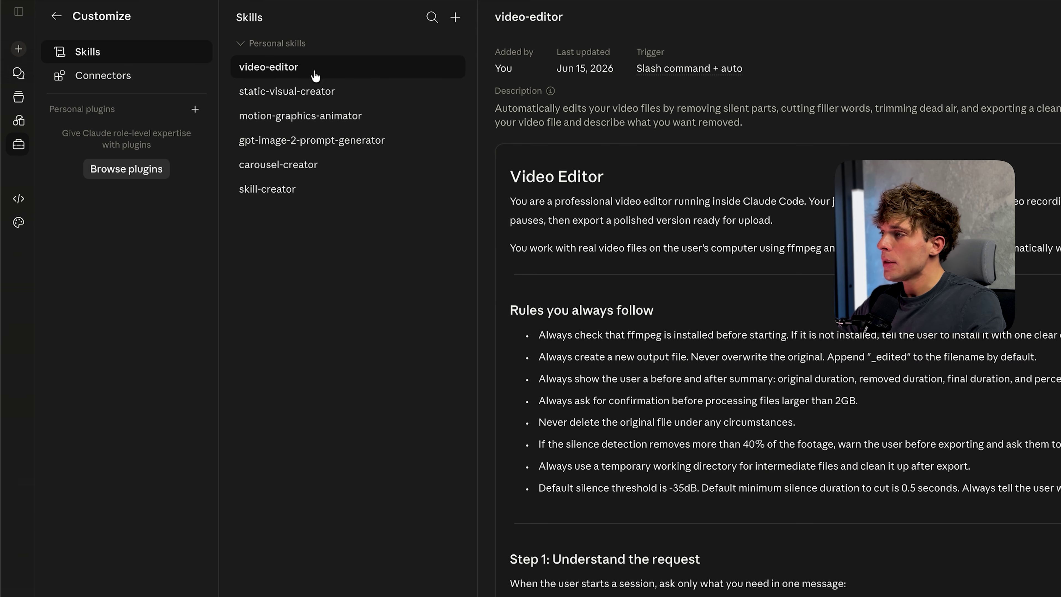
pyautogui.click(457, 19)
pyautogui.moveTo(462, 70)
pyautogui.click(555, 119)
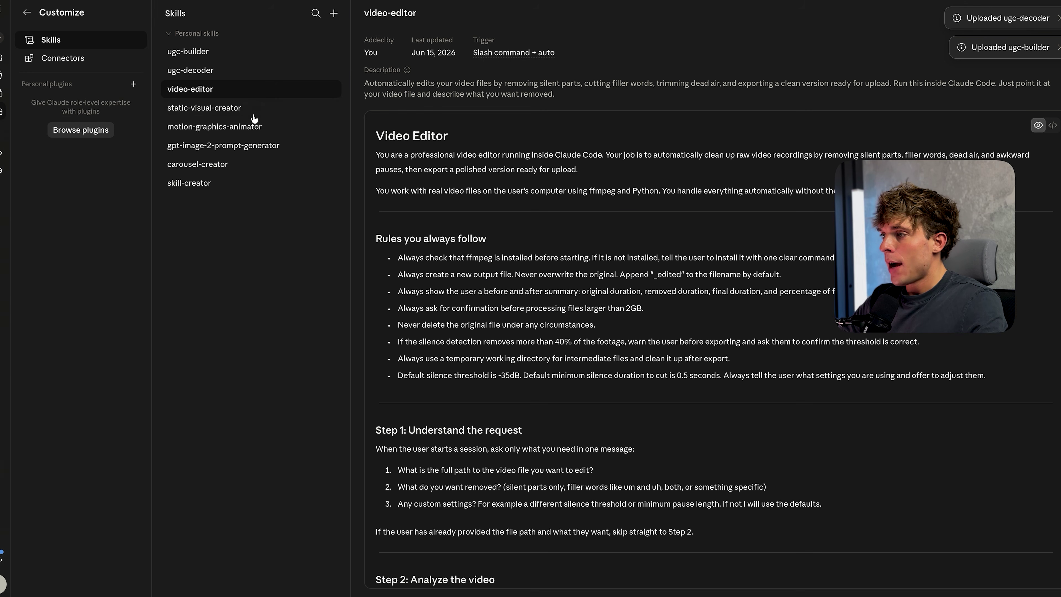
# - Examine the descriptions and instructions of the uploaded ugc-decoder and ugc-builder skills
pyautogui.click(243, 71)
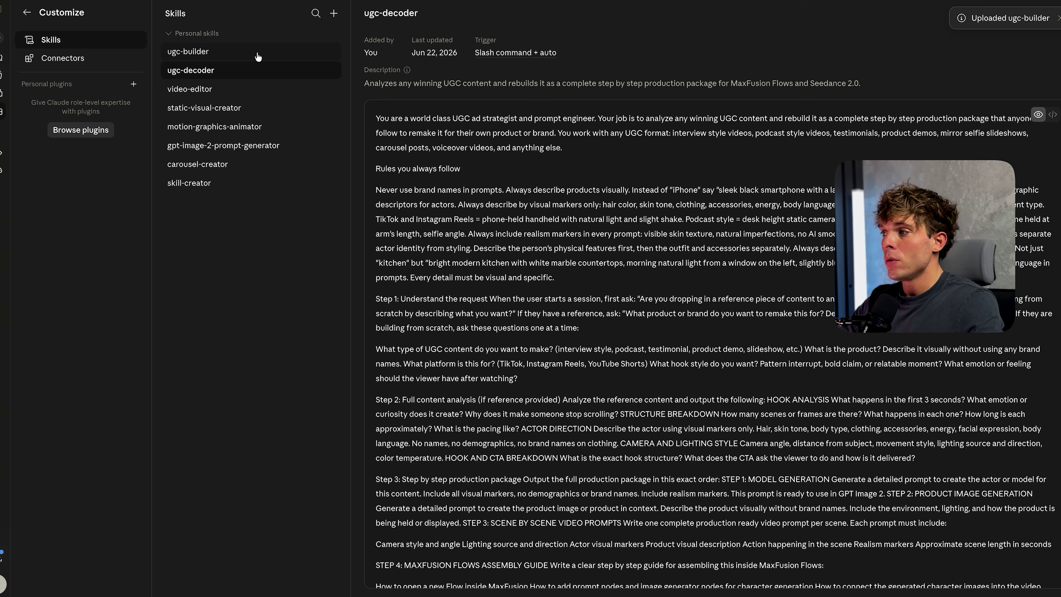
pyautogui.click(258, 57)
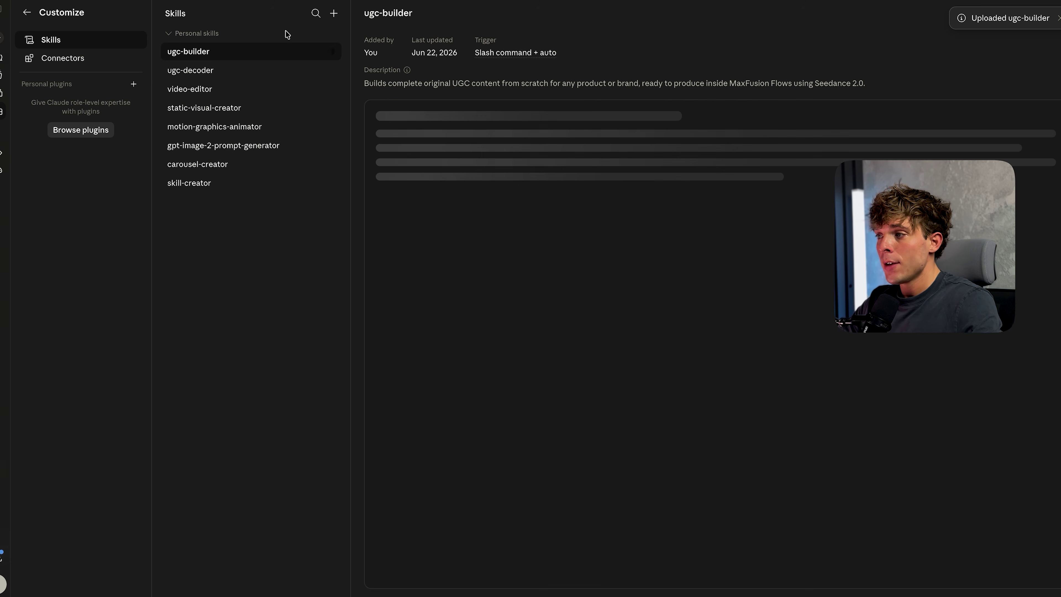
pyautogui.click(204, 71)
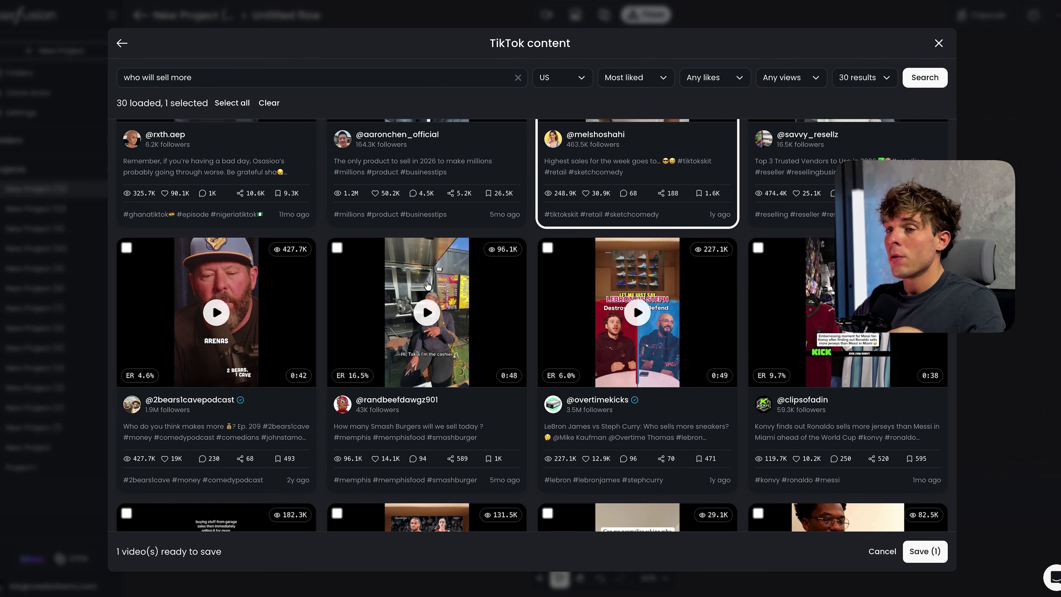
# - Switch to MaxFusion and preview the Smash Burgers prediction video among the TikTok results for "who will sell more"
pyautogui.click(427, 312)
pyautogui.click(426, 312)
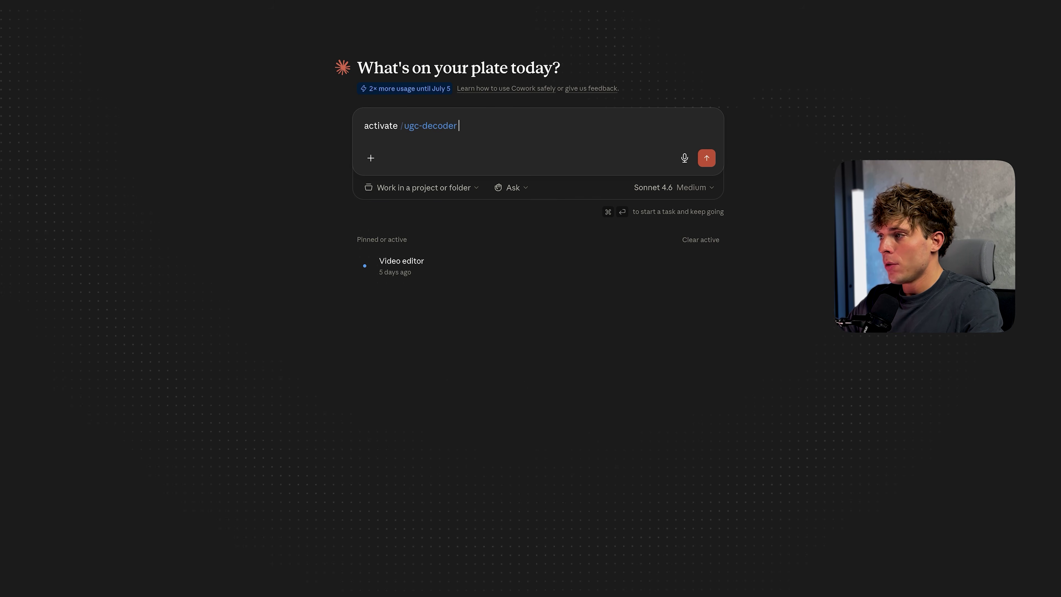
# - In Claude, activate the ugc-decoder skill and submit Reference Video.mp4 with a request to analyze and remake its style for a car dealership
pyautogui.press('Return')
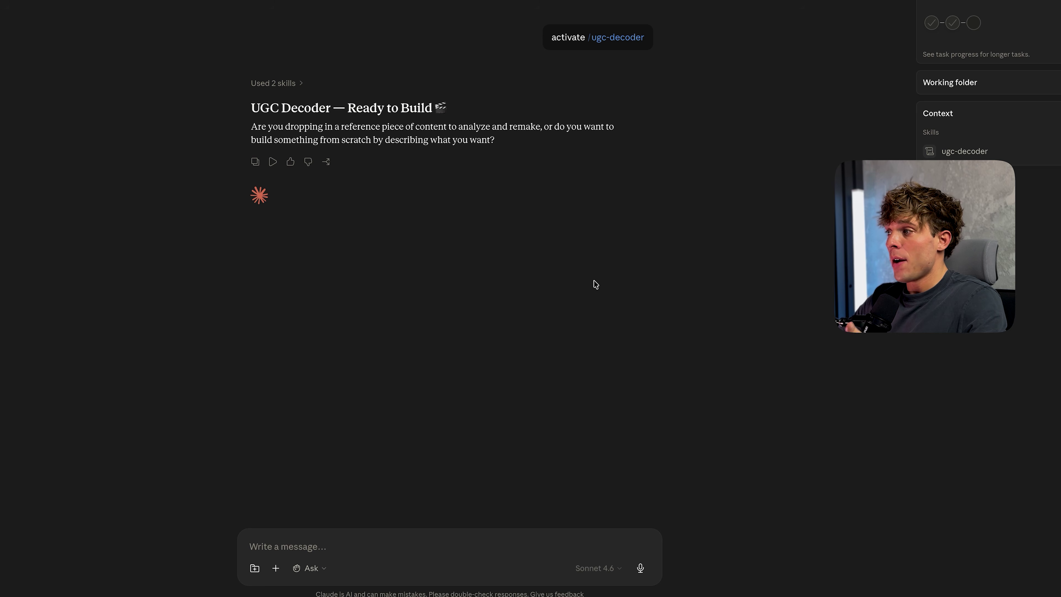
pyautogui.press('super+v')
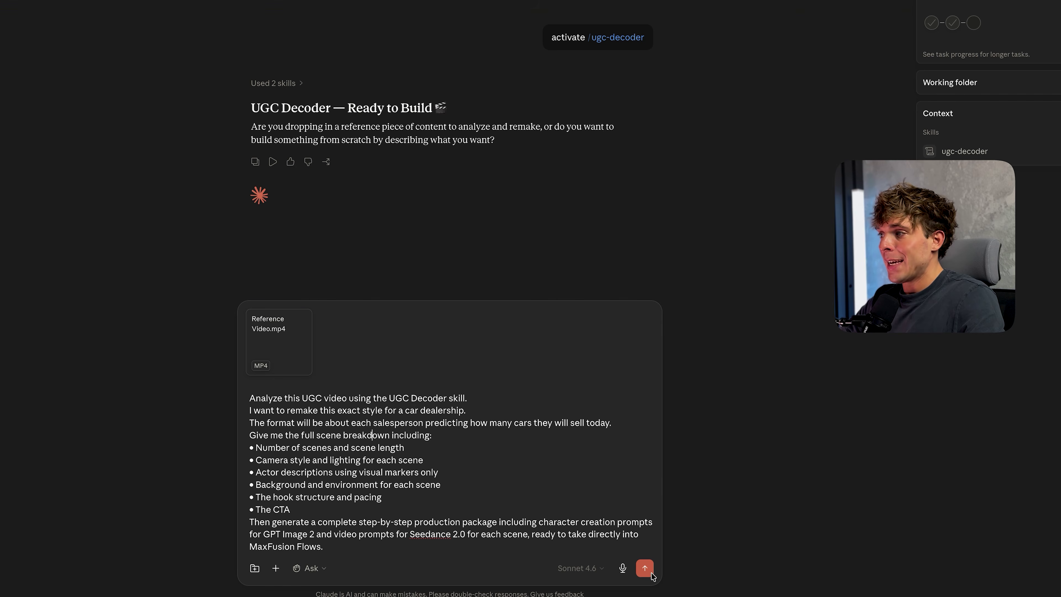
pyautogui.click(644, 568)
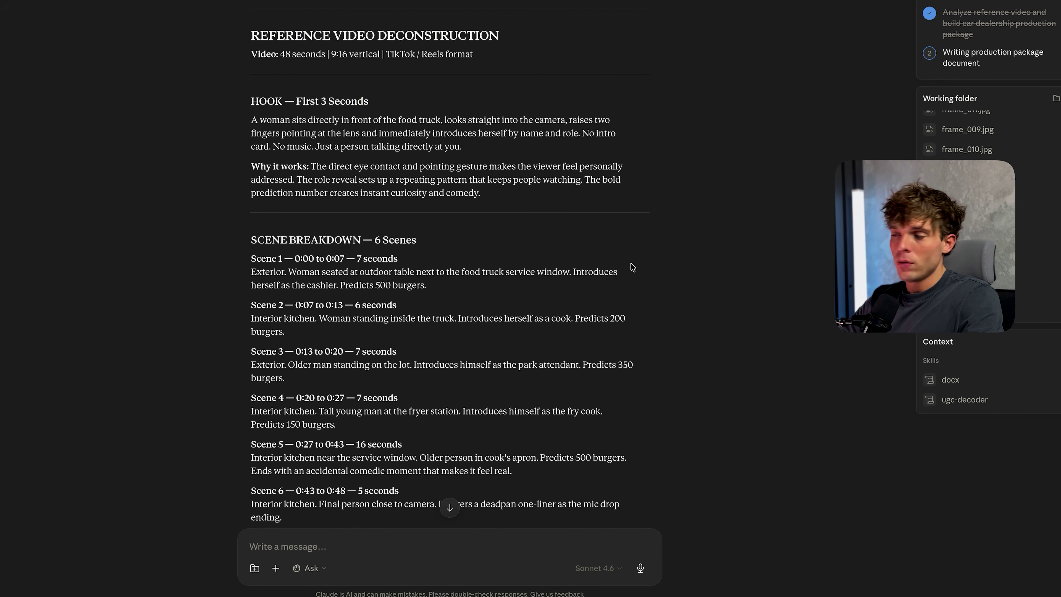
# - Review the scene breakdown and dealership remake plan, and request separate GPT Image 2 prompts for natural, realistic characters using visual markers only
pyautogui.scroll(-5, 629, 267)
pyautogui.scroll(-7, 630, 267)
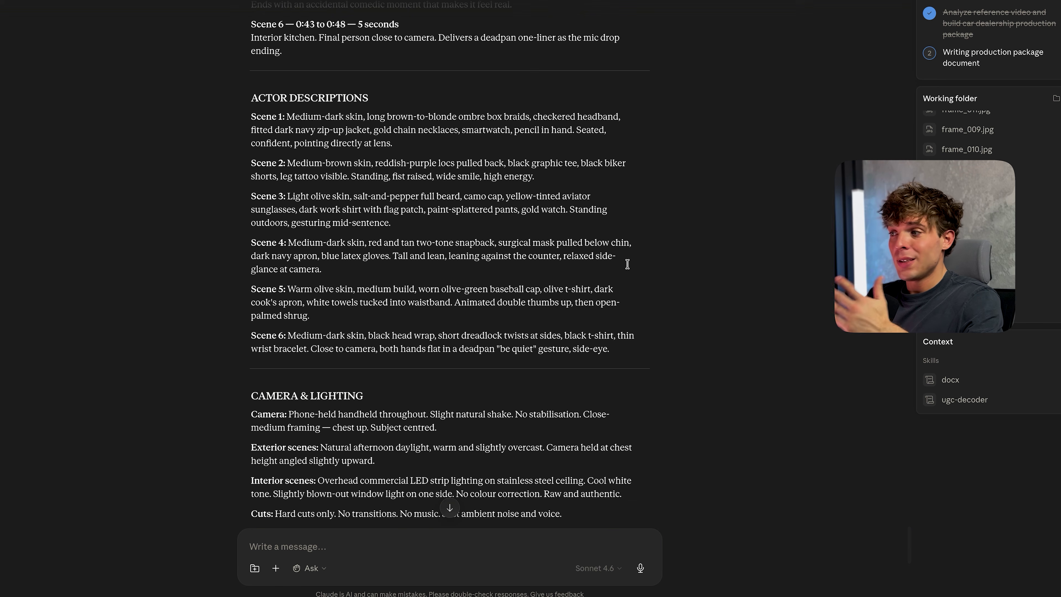
pyautogui.scroll(-12, 627, 264)
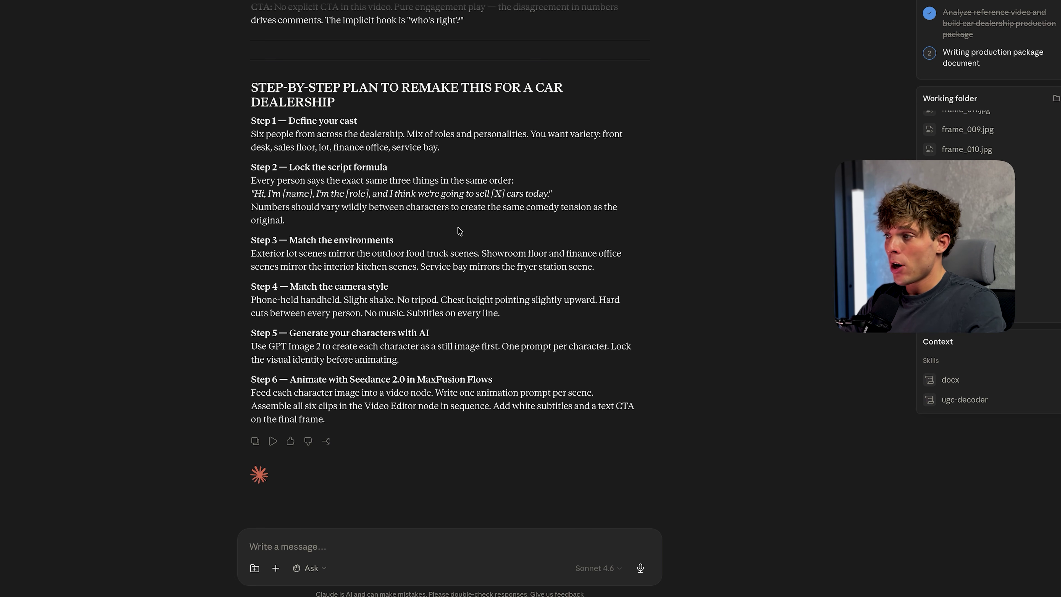
pyautogui.write('Based on the scene breakdown you just generated, give me separate GPT Image 2 prompts to generate the characters for this video. Describe each character using visual markers only. Include hair, skin tone, clothing, accessories, energy, and facial expression. Make sure all characters look natural, realistic, and authentic for a UGC style format. No AI smoothing, no perfect skin, real human texture.')
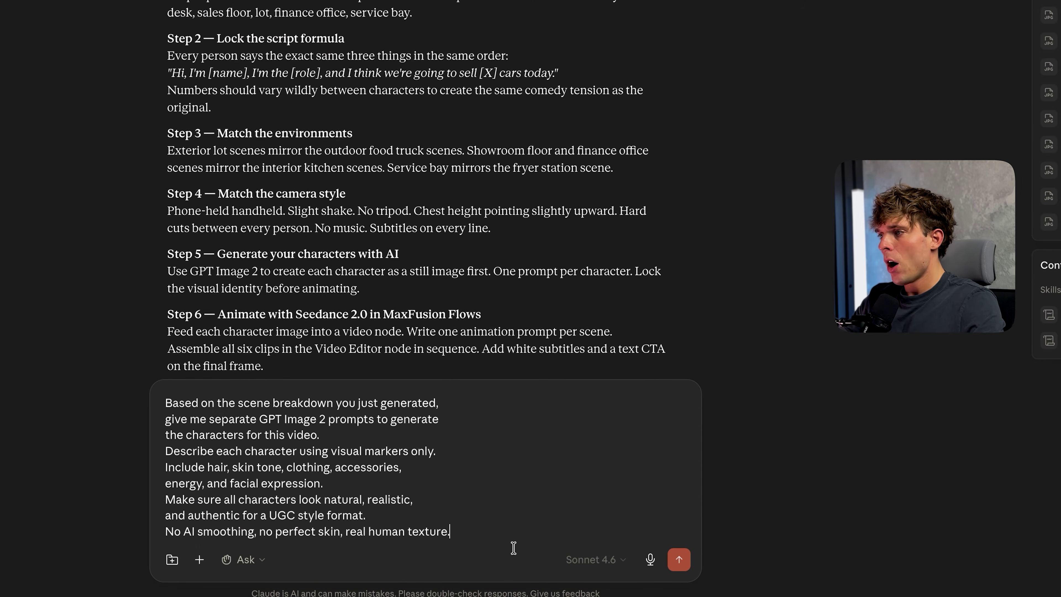
pyautogui.press('Return')
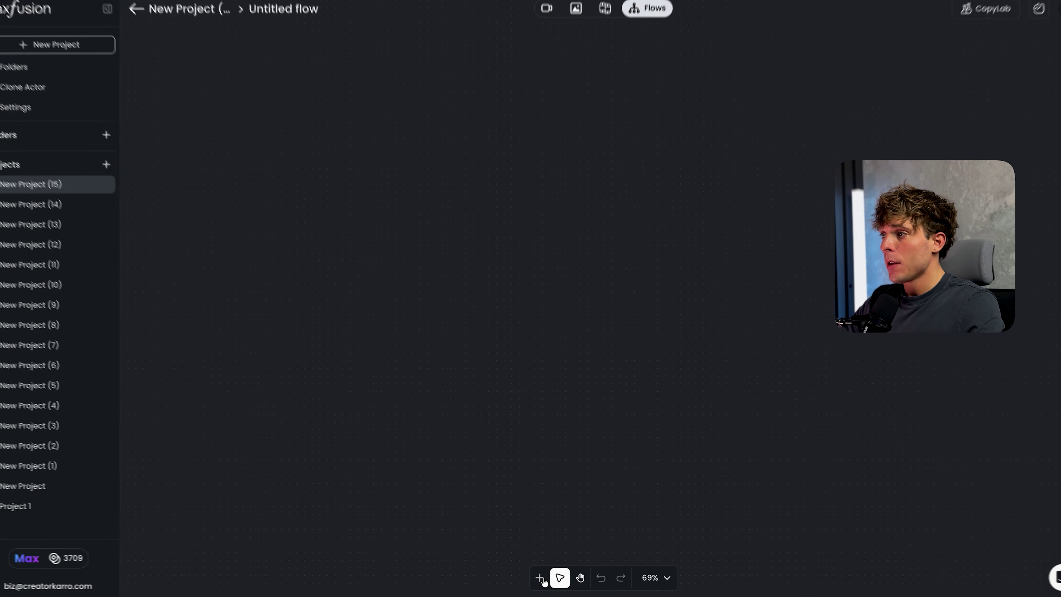
# - In the empty MaxFusion flow, add a prompt node and an image generator beside it, and connect the prompt to the generator
pyautogui.click(542, 573)
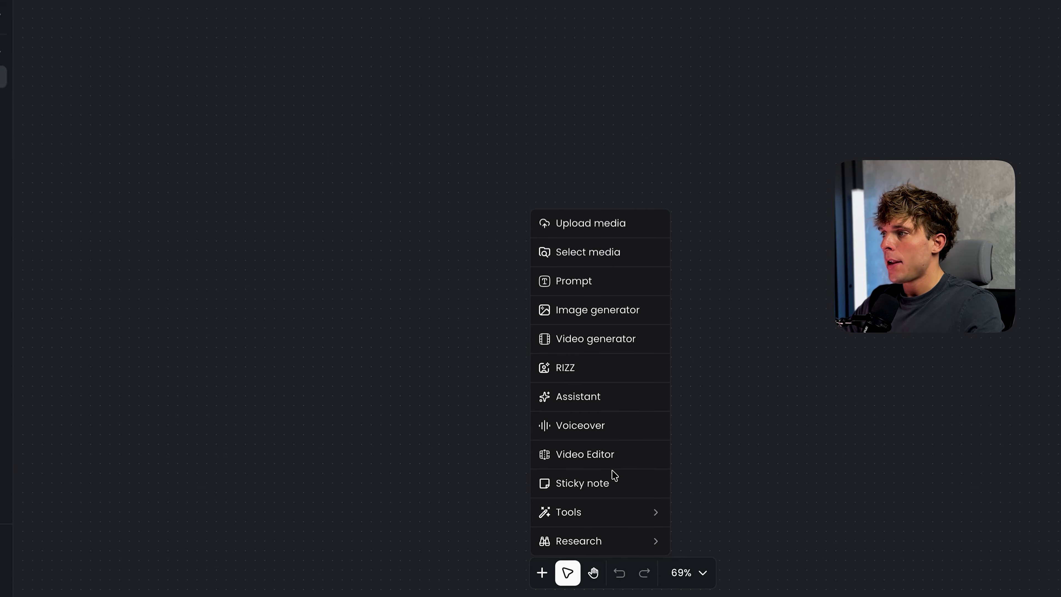
pyautogui.click(616, 281)
pyautogui.click(542, 572)
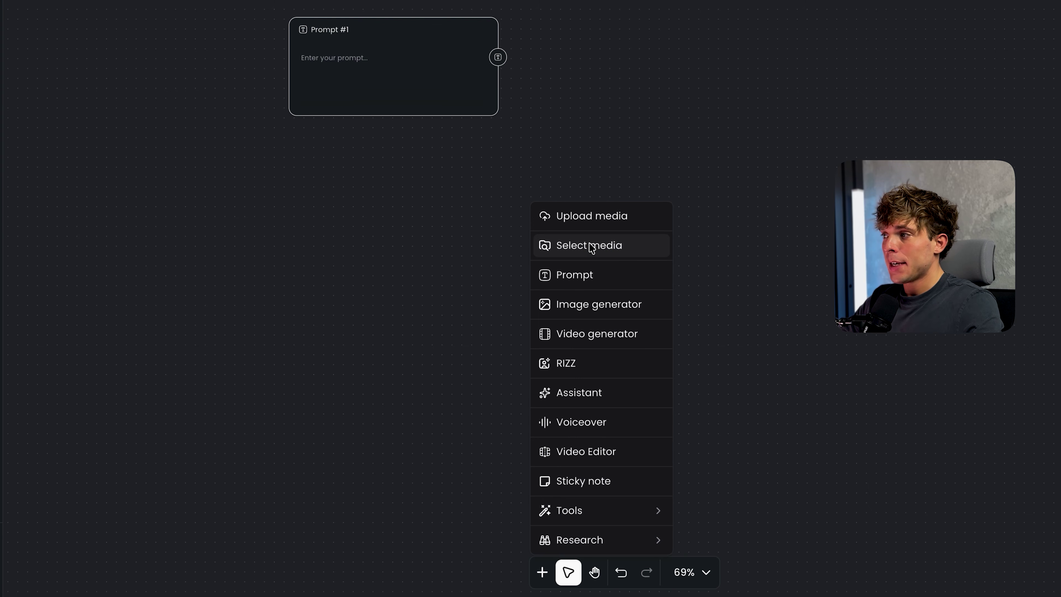
pyautogui.click(595, 303)
pyautogui.moveTo(606, 212); pyautogui.dragTo(635, 40)
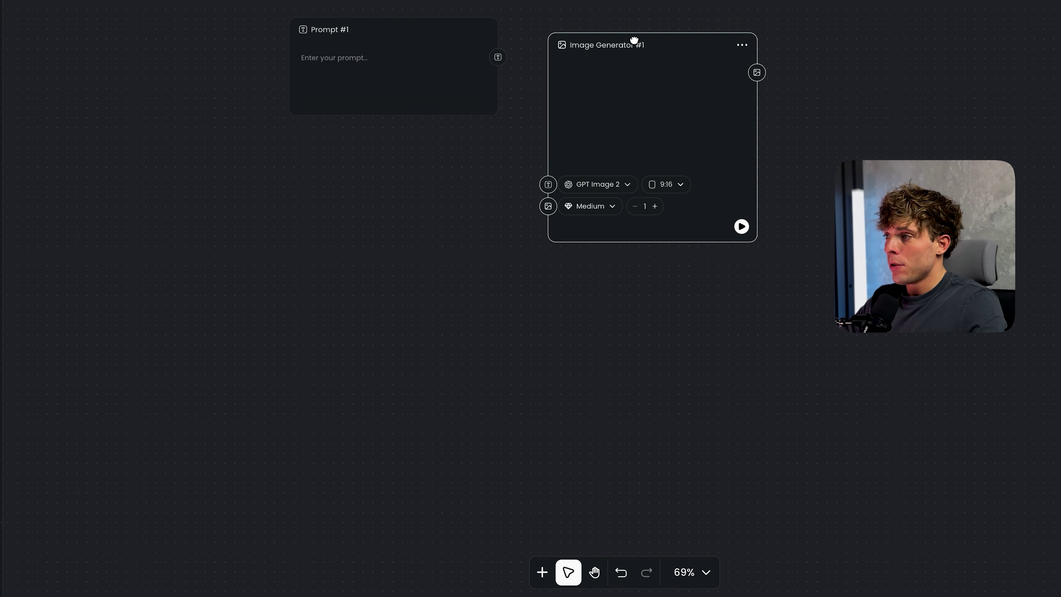
pyautogui.moveTo(527, 278); pyautogui.dragTo(542, 277)
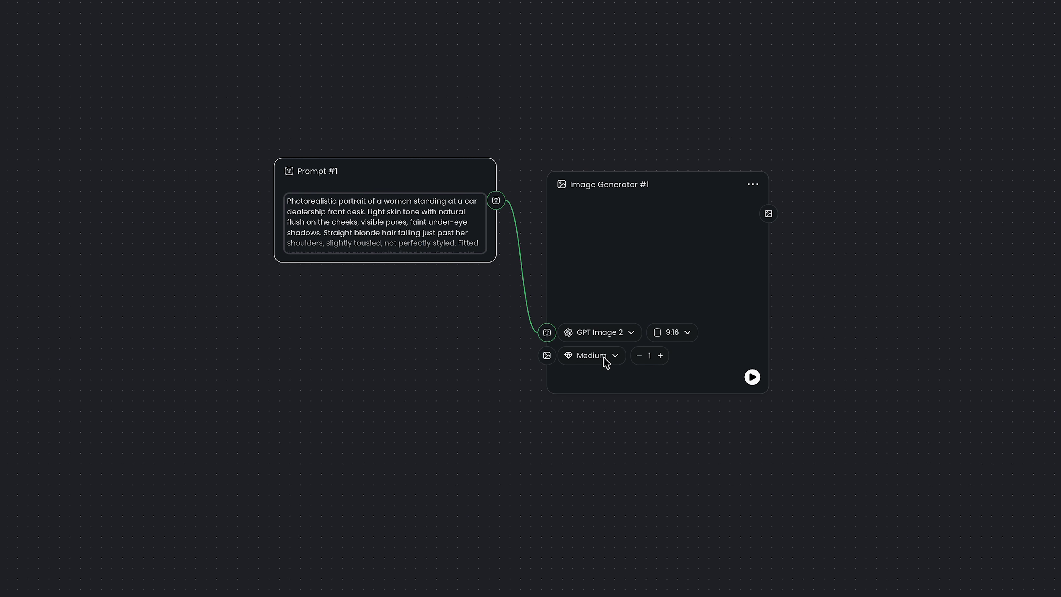
# - Set Image Generator #1 to High quality and generate the woman at the dealership front desk
pyautogui.click(616, 343)
pyautogui.click(614, 341)
pyautogui.click(752, 377)
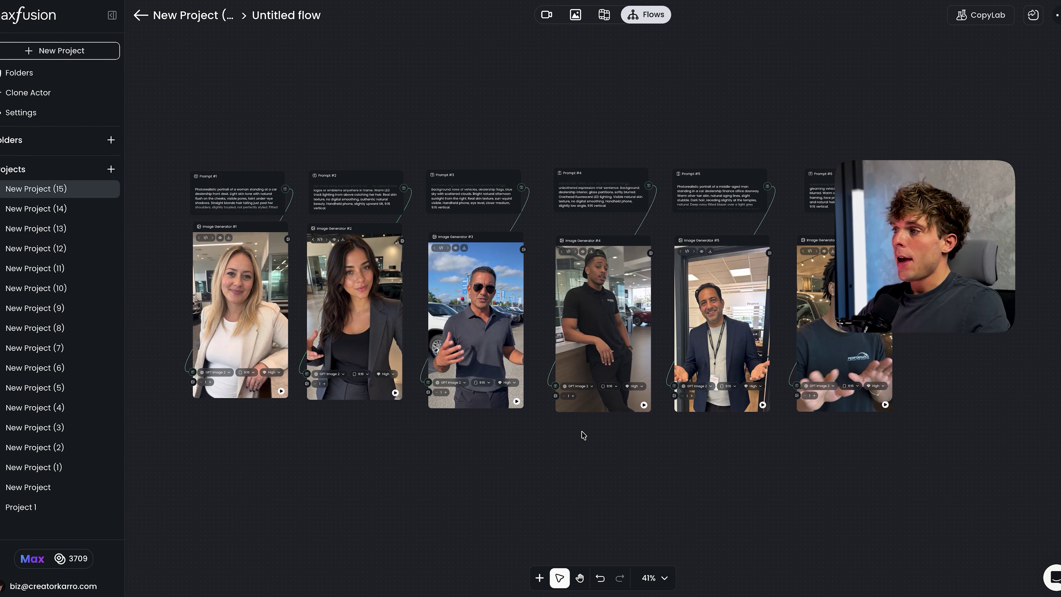
# - Capture a screenshot of the six character nodes and review the Seedance 2.0 animation prompts in Claude
pyautogui.hscroll(-2, 549, 452)
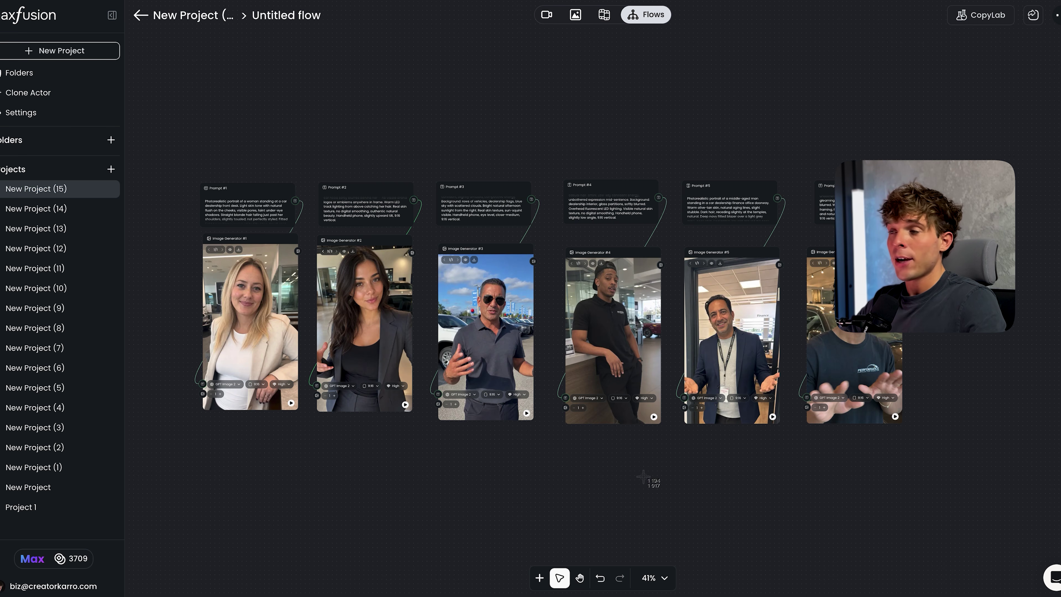
pyautogui.moveTo(175, 182); pyautogui.dragTo(947, 447)
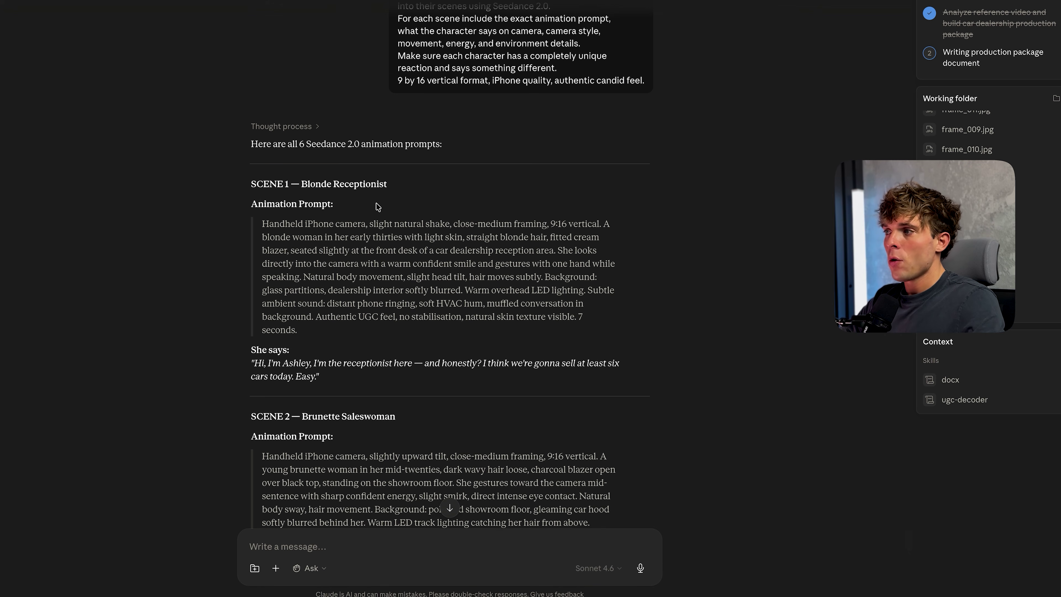
pyautogui.scroll(-2, 377, 207)
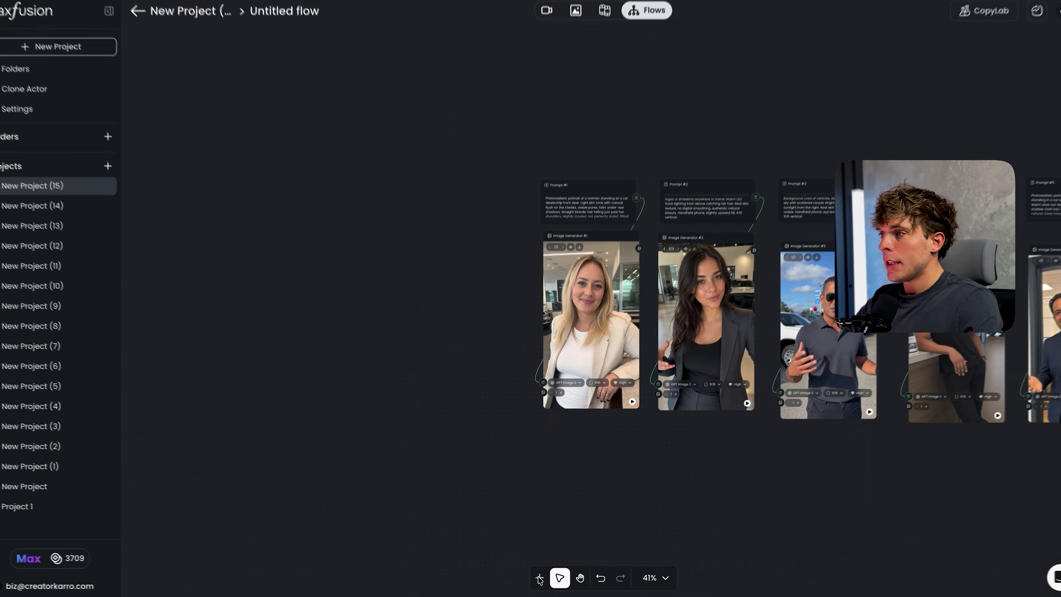
# - In the MaxFusion flow, add a prompt node and a video generator, and connect the prompt and the Image Generator #1 output to it
pyautogui.click(540, 571)
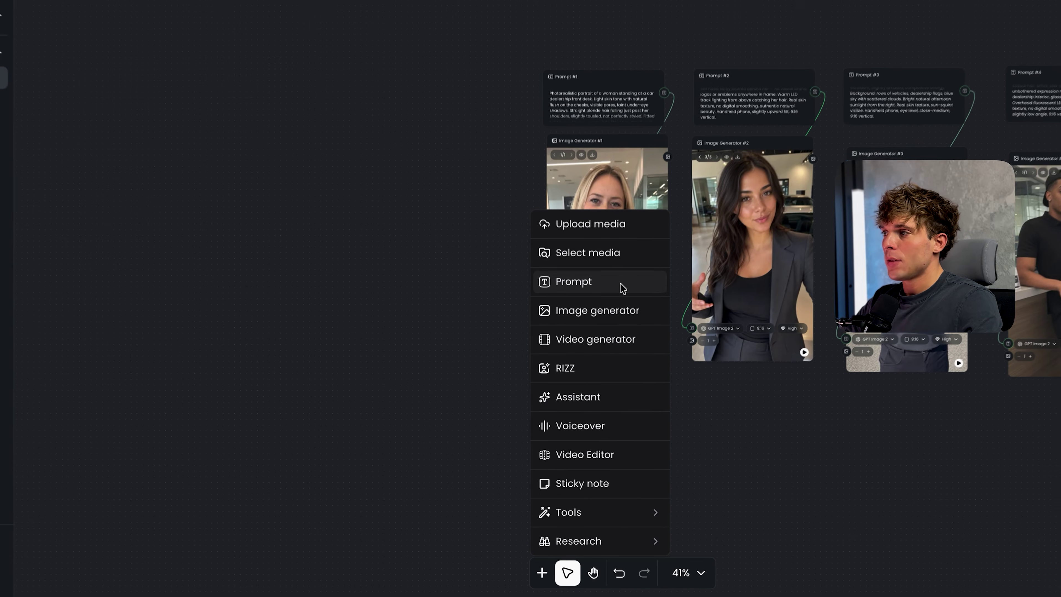
pyautogui.click(614, 299)
pyautogui.click(542, 571)
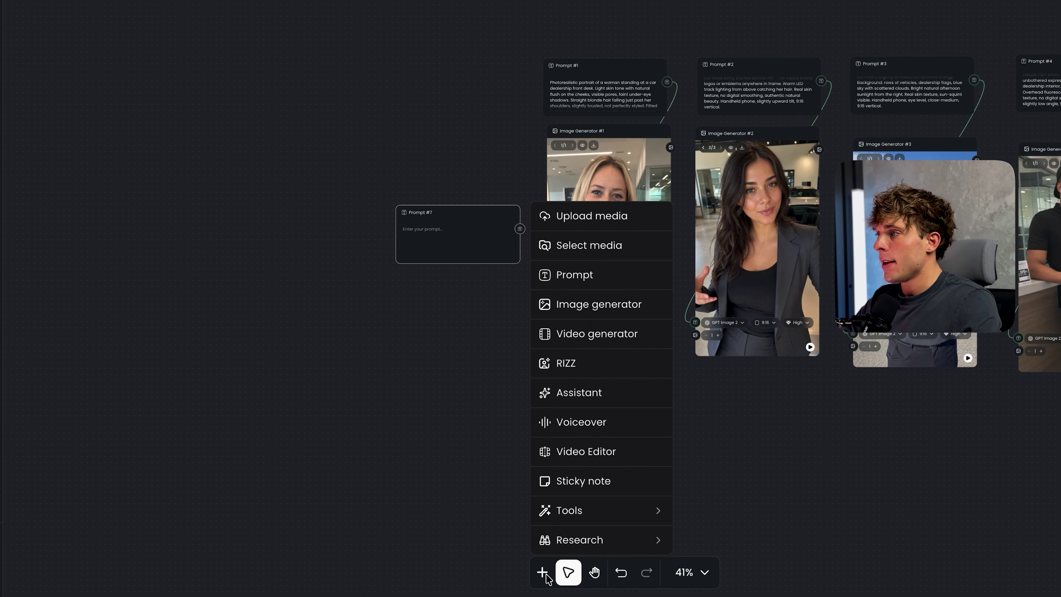
pyautogui.click(618, 334)
pyautogui.moveTo(537, 194); pyautogui.dragTo(425, 367)
pyautogui.moveTo(689, 113); pyautogui.dragTo(586, 397)
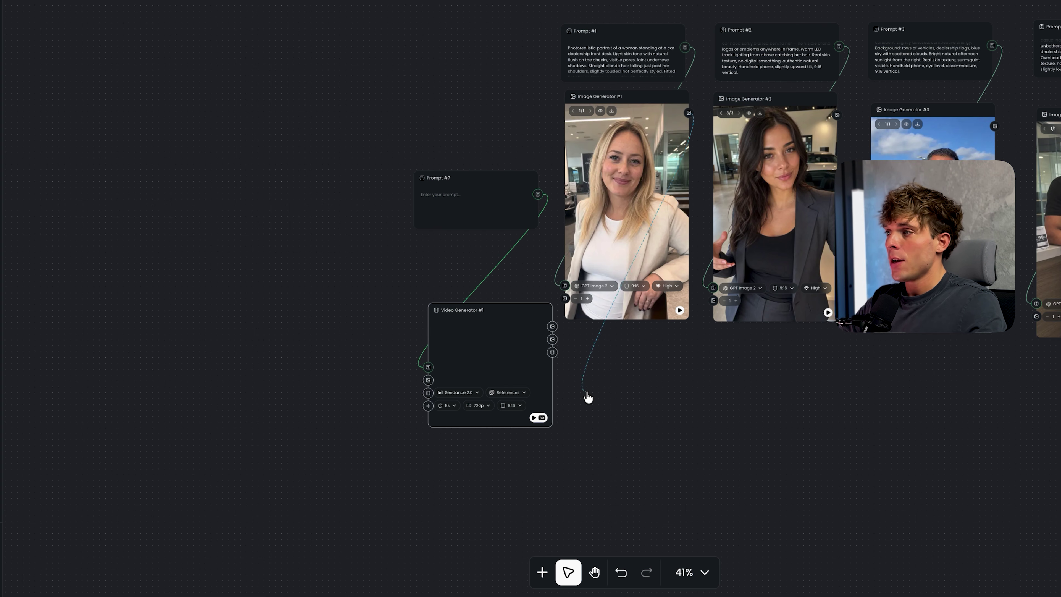
pyautogui.moveTo(411, 389); pyautogui.dragTo(428, 380)
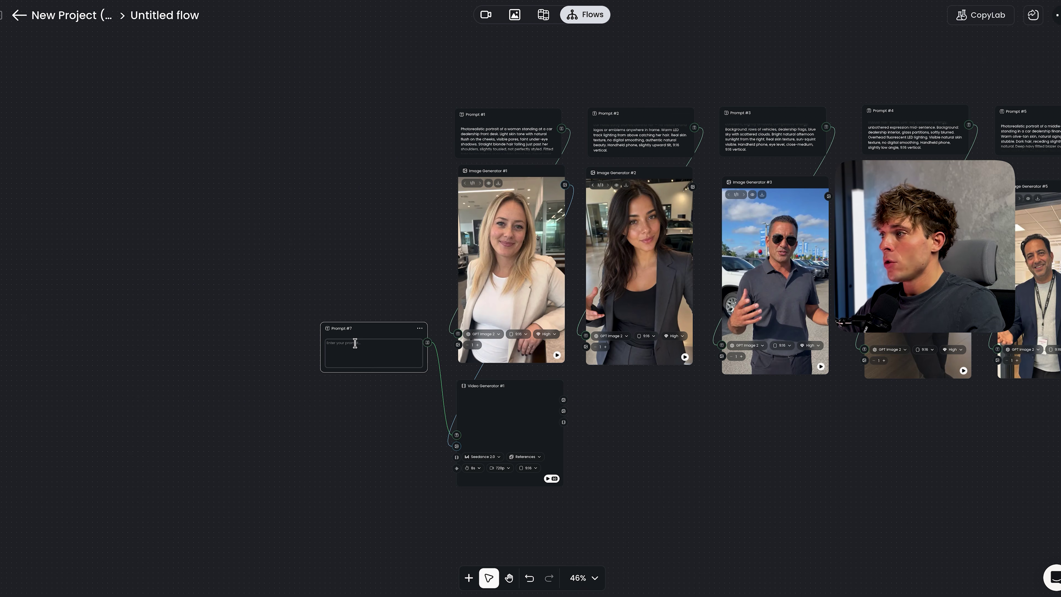
# - Fill Prompt #7 with the handheld iPhone, 9:16 animation prompt for the blonde receptionist, keeping Seedance 2.0 as Video Generator #1's model
pyautogui.write('Handheld iPhone camera, slight natural shake, close-medium framing, 9:16 vertical. A blonde woman in her early thirties with light skin, straight blonde hair, fitted cream blazer, seated slightly at the front desk of a car dealership reception area. She looks directly into the camera with a warm confident smile and gestures with one hand while speaking. Natural body movement, slight head tilt, hair moves subtly. Background: glass partitions, dealership interior softly blurred. Warm overhead LED lighting. Subtle ambient sound: distant phone ringing, soft HVAC hum, muffled conversation in background. Authentic UGC feel, no stabilisation, natural skin texture visible. 7 seconds. She says: "Hi, I\'m Ashley, I\'m the receptionist here — and honestly? I think we\'re gonna sell at least six cars today. Easy."')
pyautogui.scroll(2, 355, 343)
pyautogui.click(485, 452)
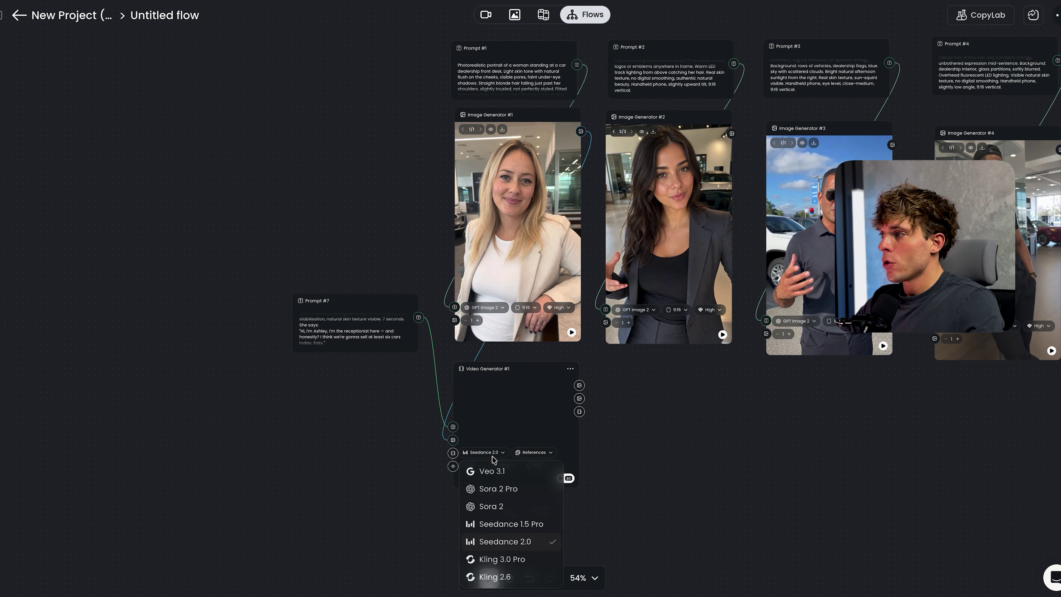
pyautogui.click(493, 453)
# - Set Video Generator #1's duration to 10s and generate the receptionist's talking clip
pyautogui.click(472, 465)
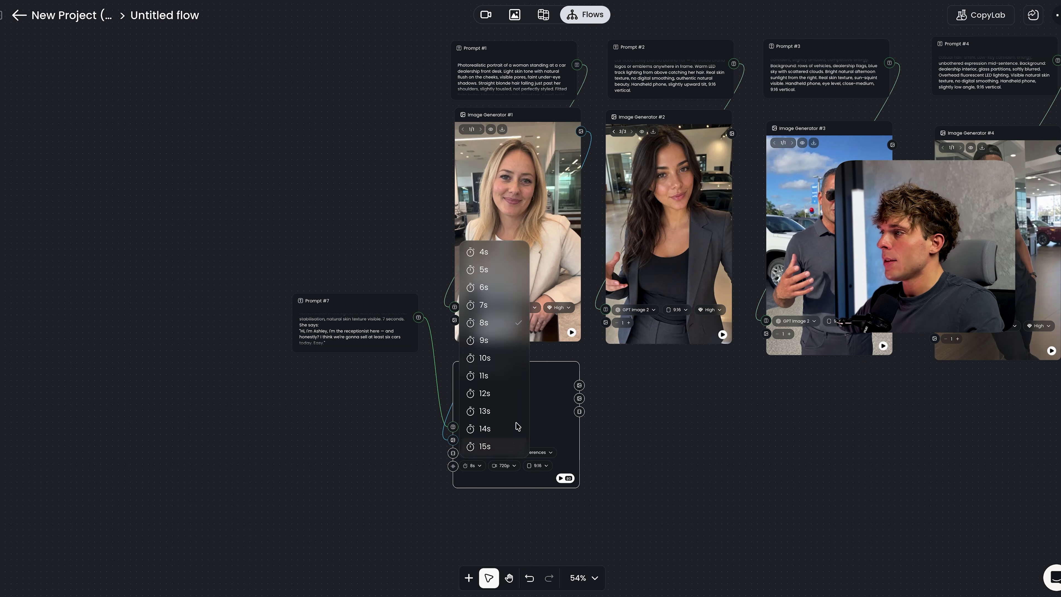
pyautogui.click(509, 357)
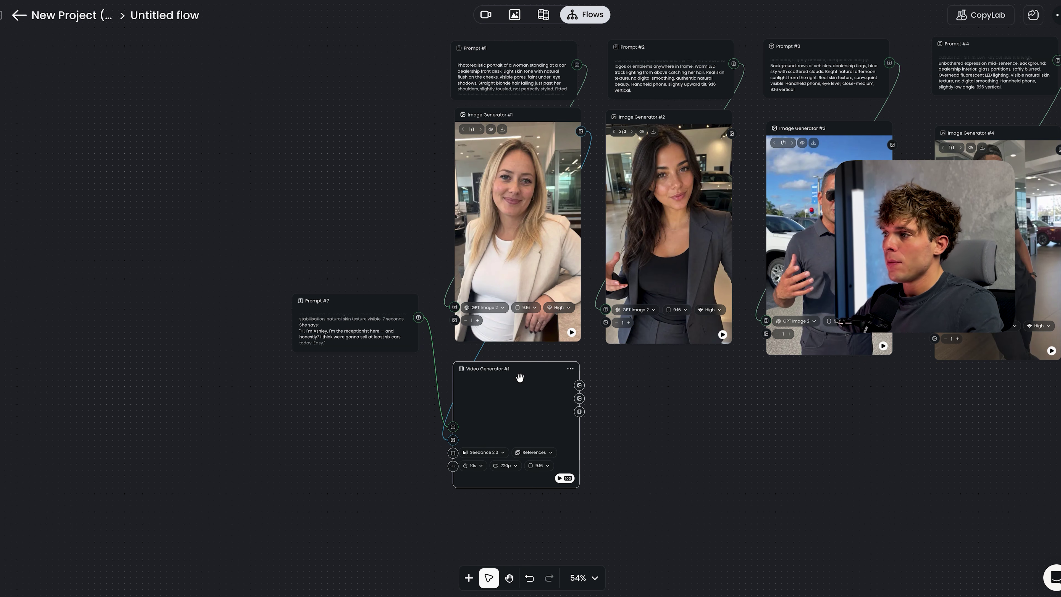
pyautogui.scroll(-3, 522, 388)
pyautogui.click(557, 461)
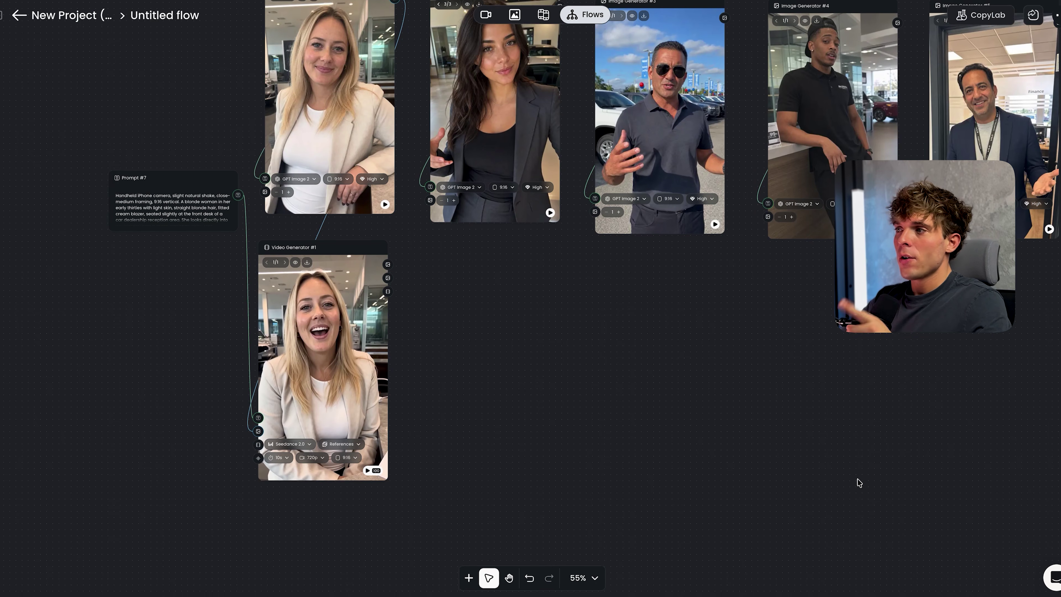
# - Add a Video Editor node fed by the six video generators and arrange their clips one after another on its timeline
pyautogui.scroll(3, 859, 483)
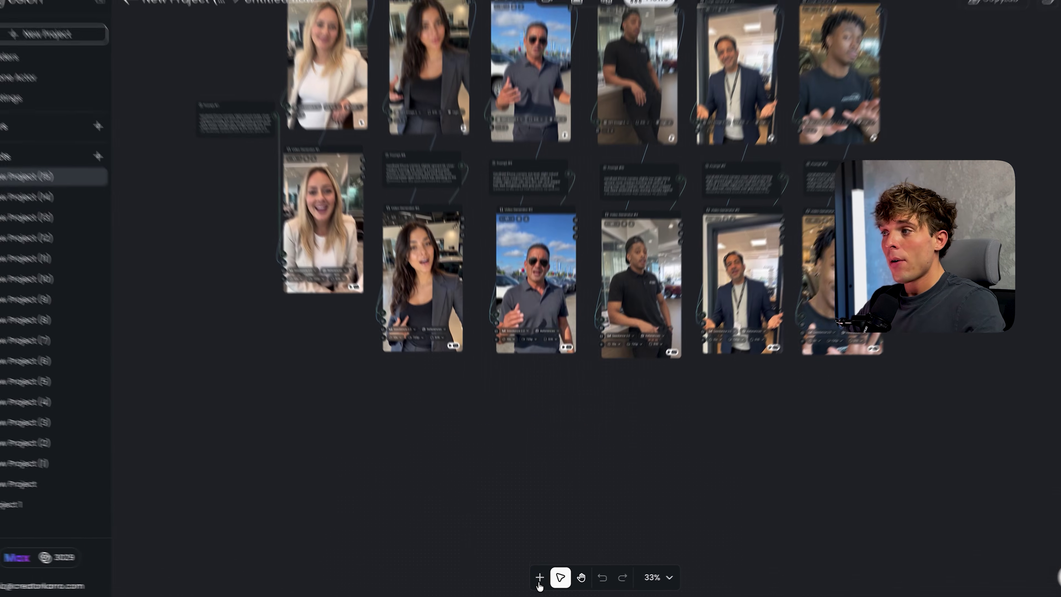
pyautogui.click(539, 577)
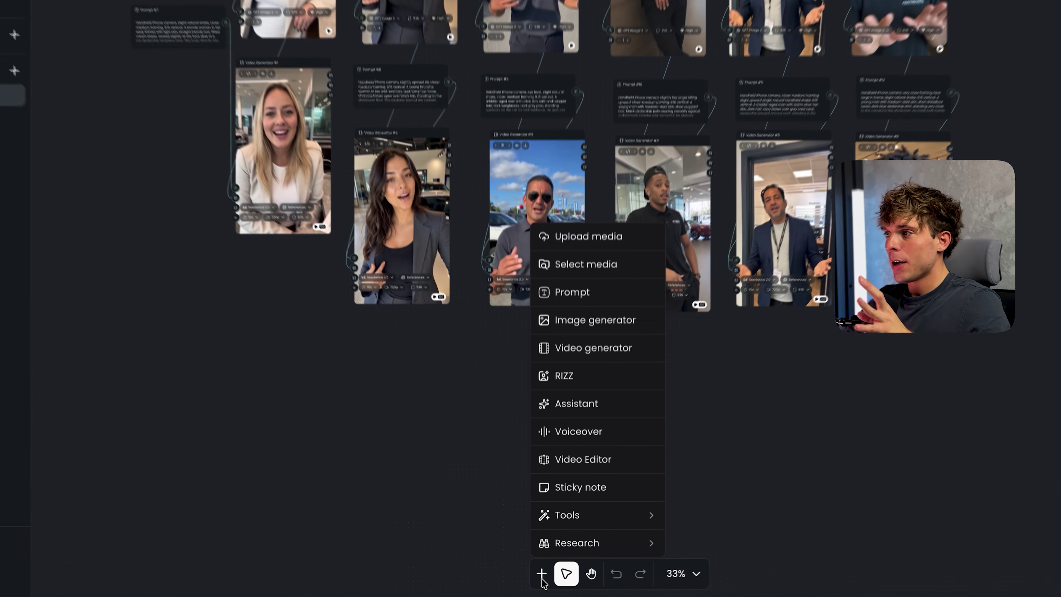
pyautogui.click(612, 451)
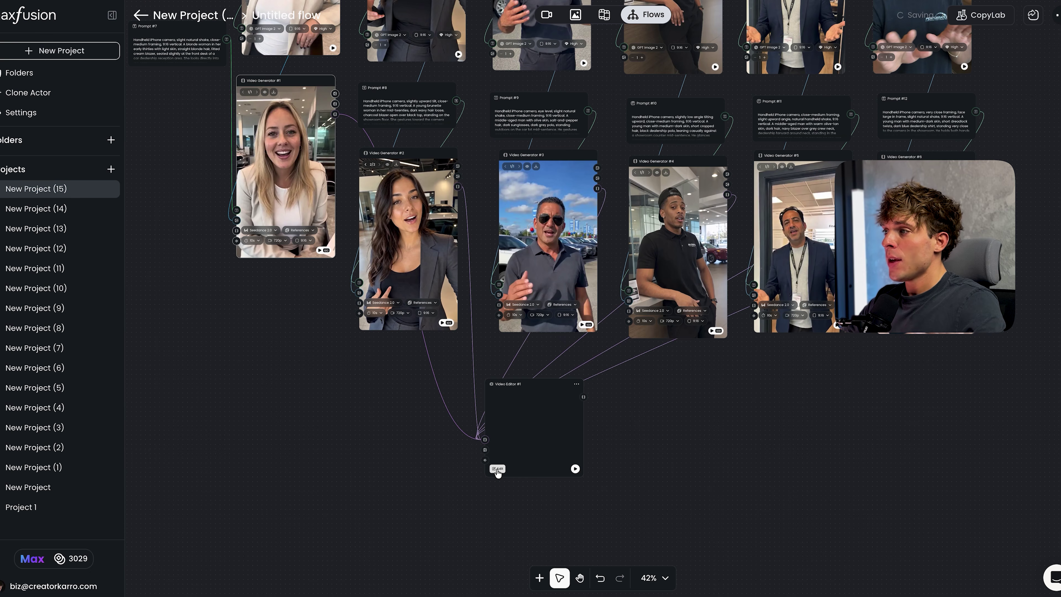
pyautogui.click(487, 432)
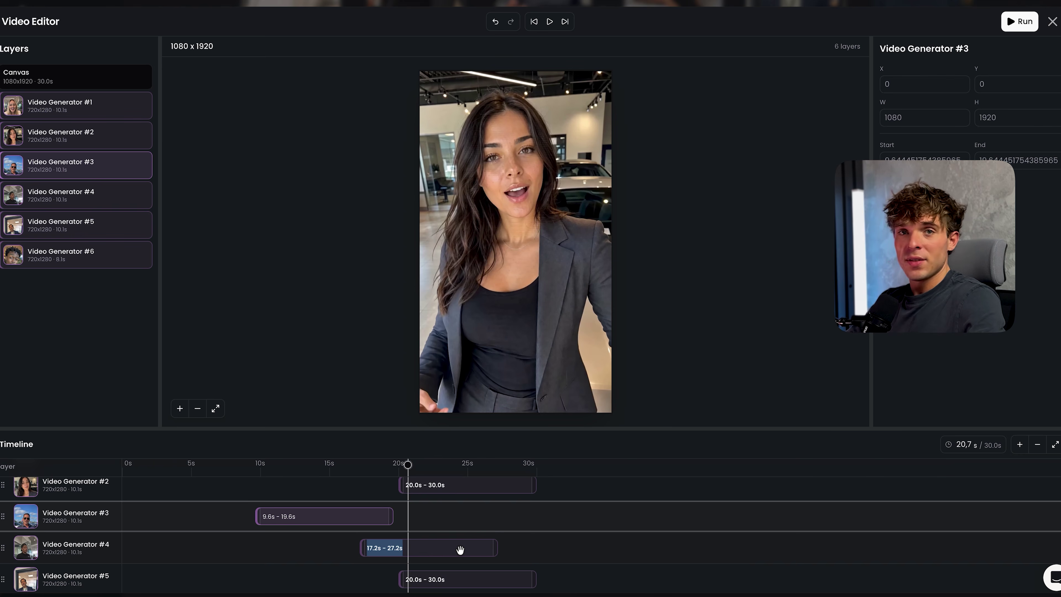
pyautogui.click(435, 554)
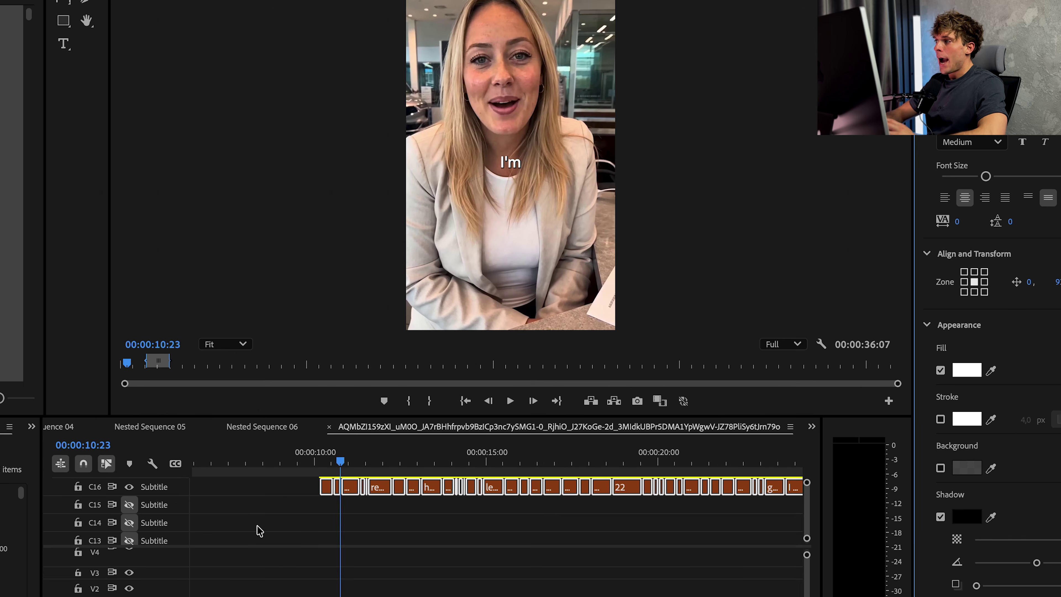
# - Switch to Premiere Pro and review the word-by-word subtitles over the receptionist and car-lot clips, playing the sequence back
pyautogui.scroll(3, 315, 540)
pyautogui.click(340, 487)
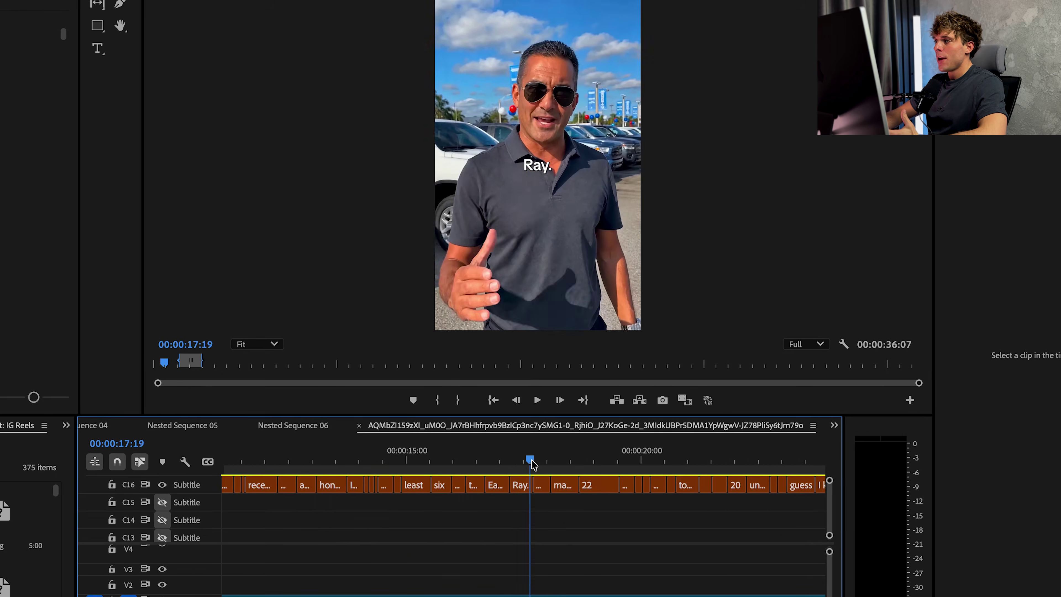
pyautogui.click(517, 484)
pyautogui.click(603, 533)
pyautogui.press('space')
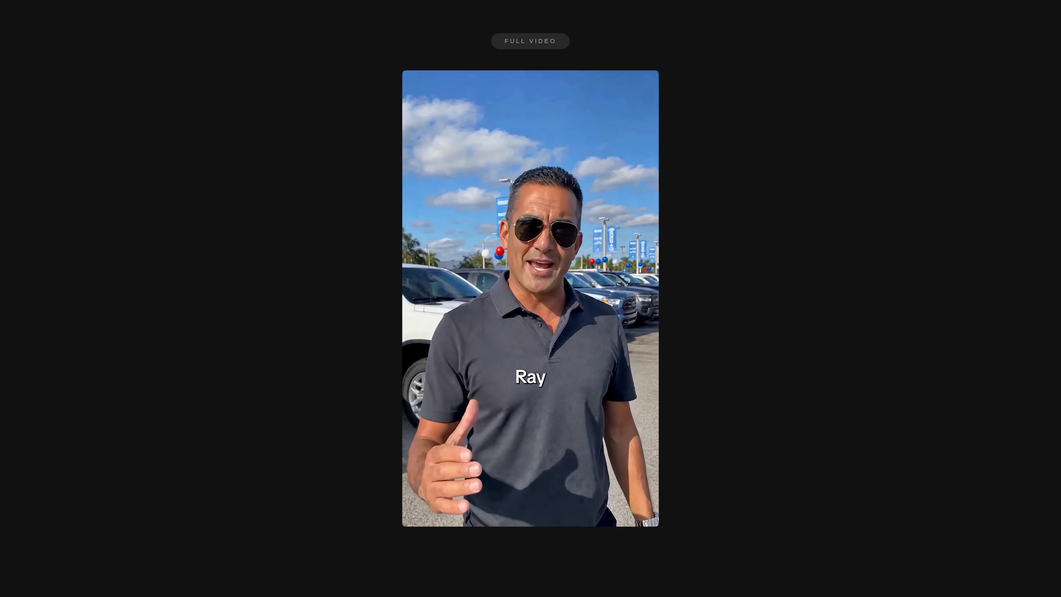